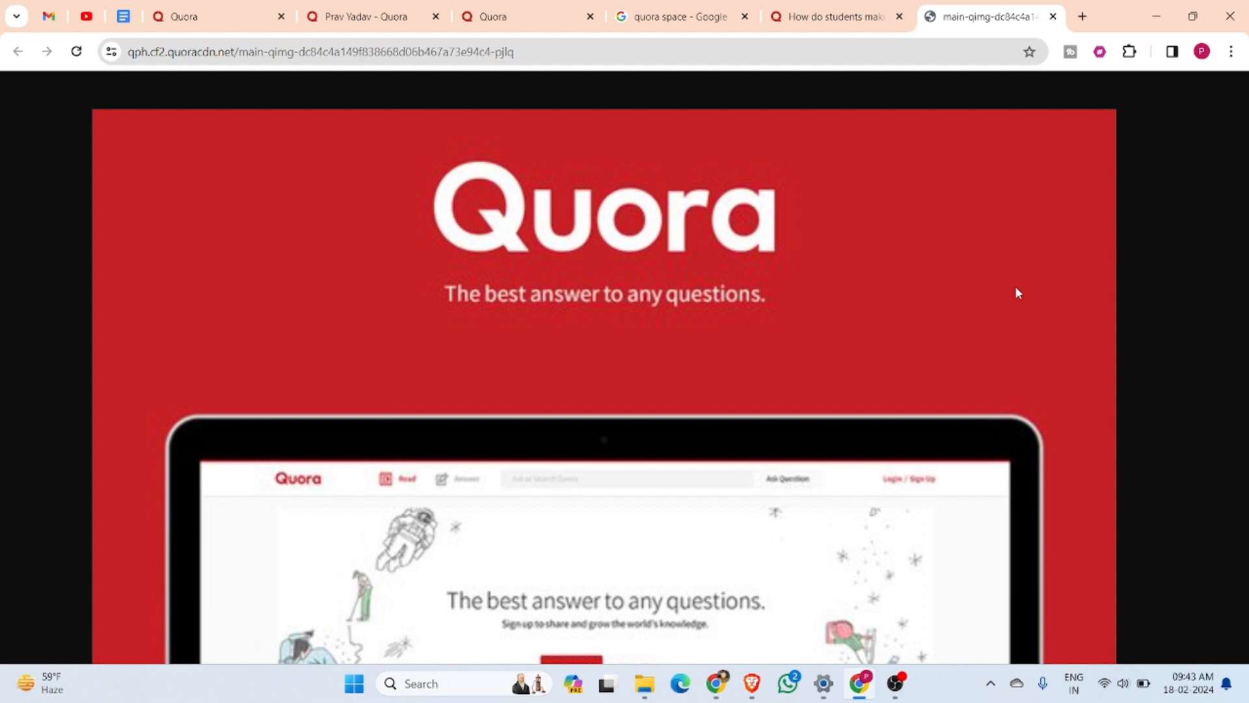
Review the Quora Space definition in Google Docs, and return to the Quora home feed, dismissing the open Create a Space dialog
left_click(134, 15)
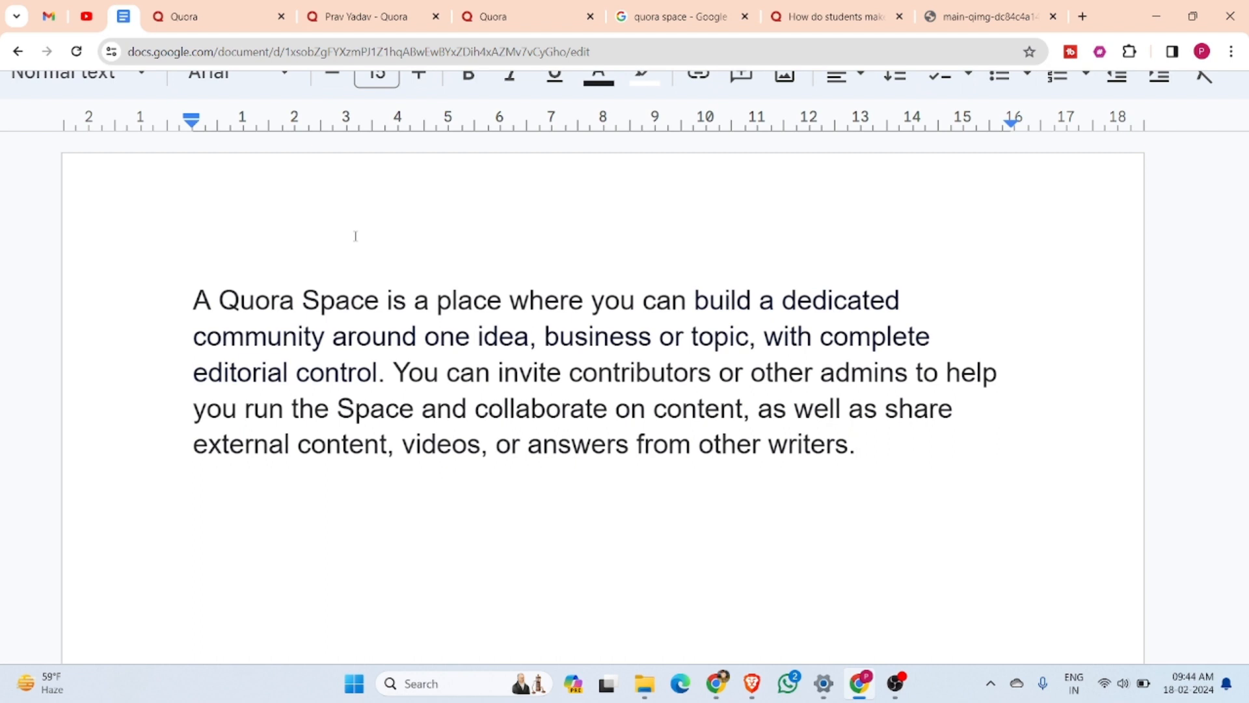
mouse_move(210, 9)
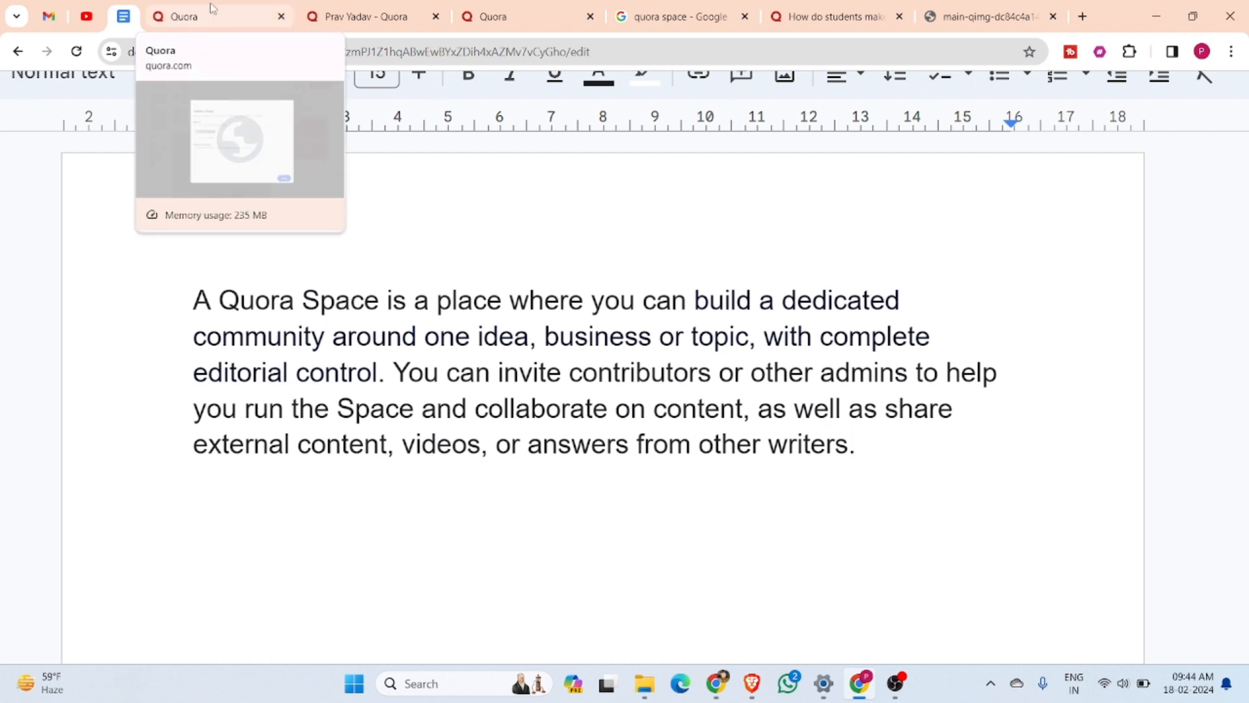
left_click(211, 9)
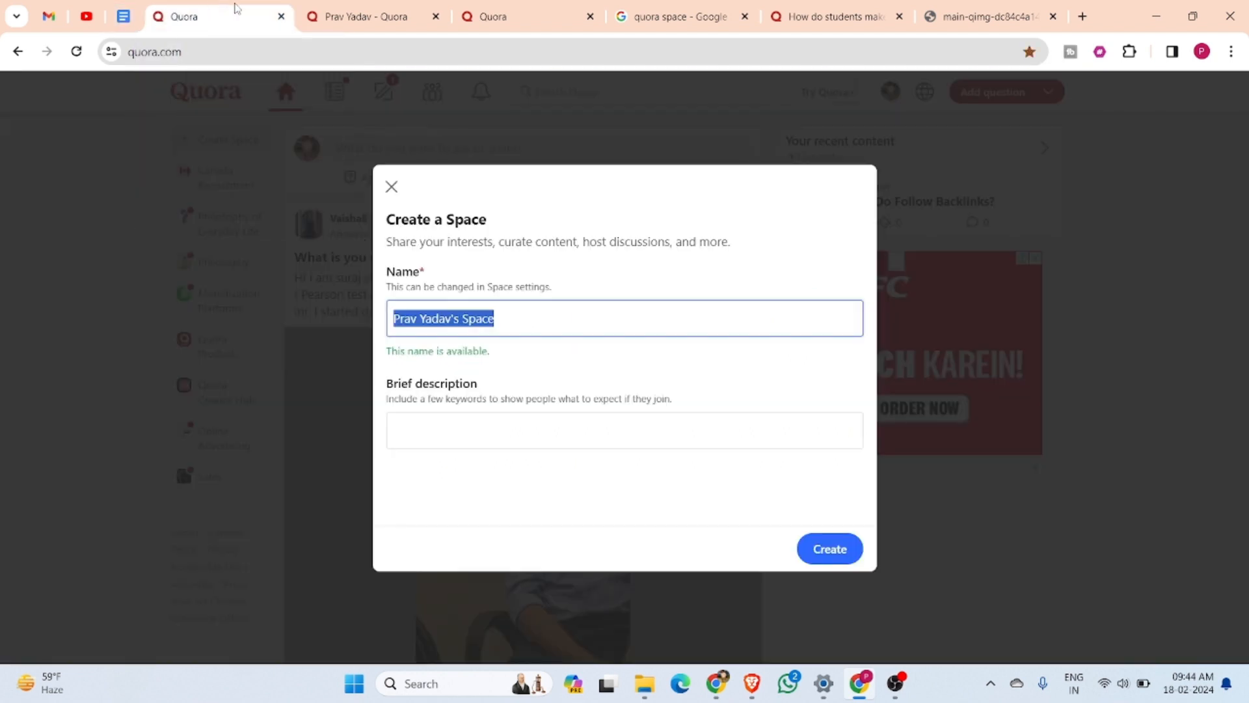
left_click(391, 186)
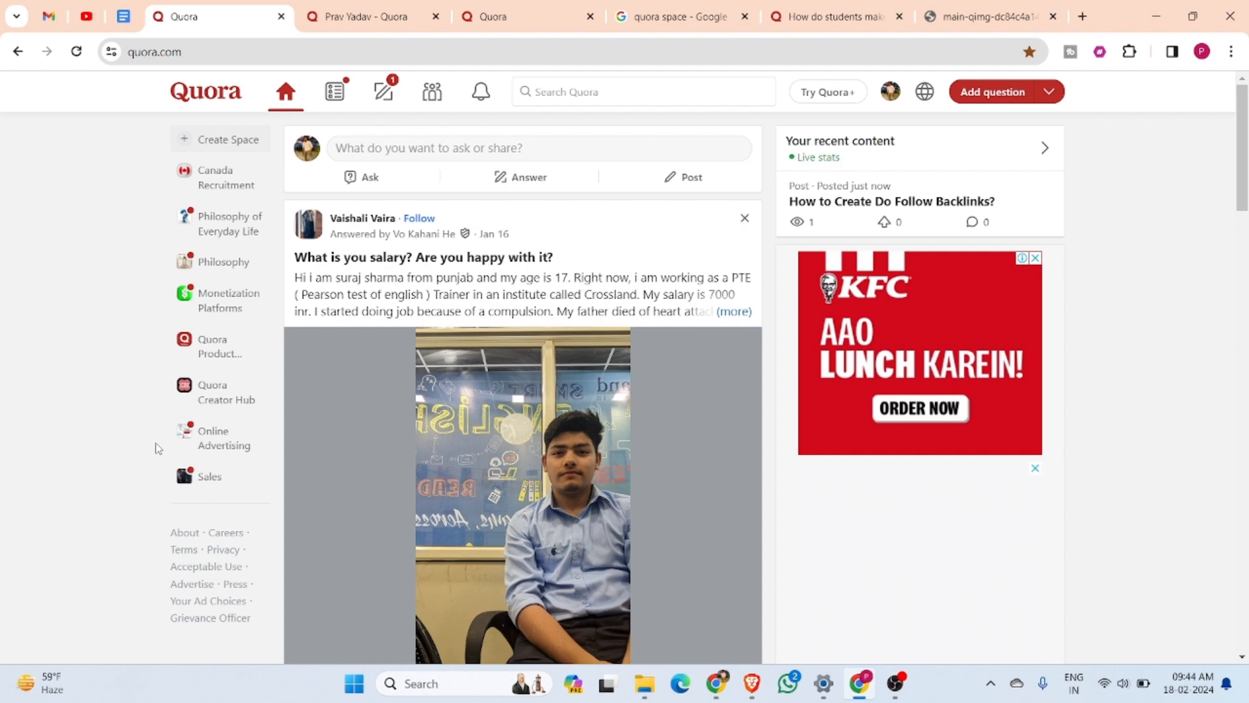
Start creating a new Space and replace the suggested name with "Daily New Backlinks"
left_click(209, 146)
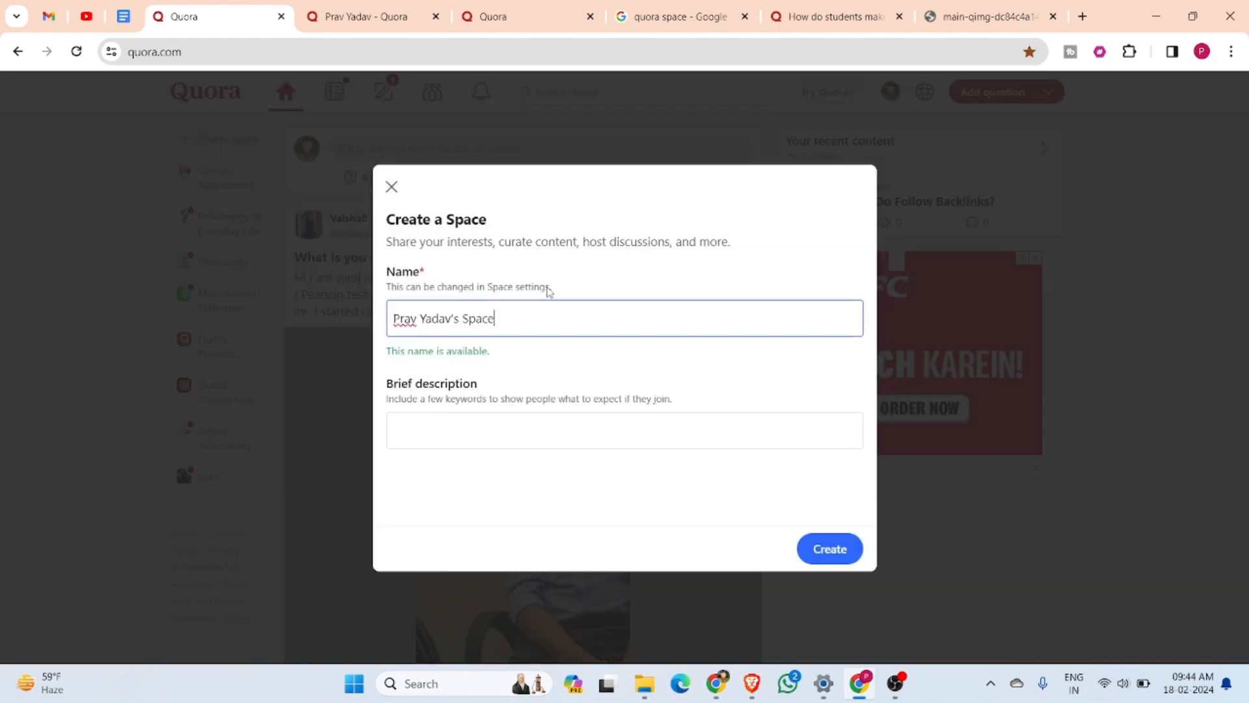
left_click_drag(508, 315, 381, 332)
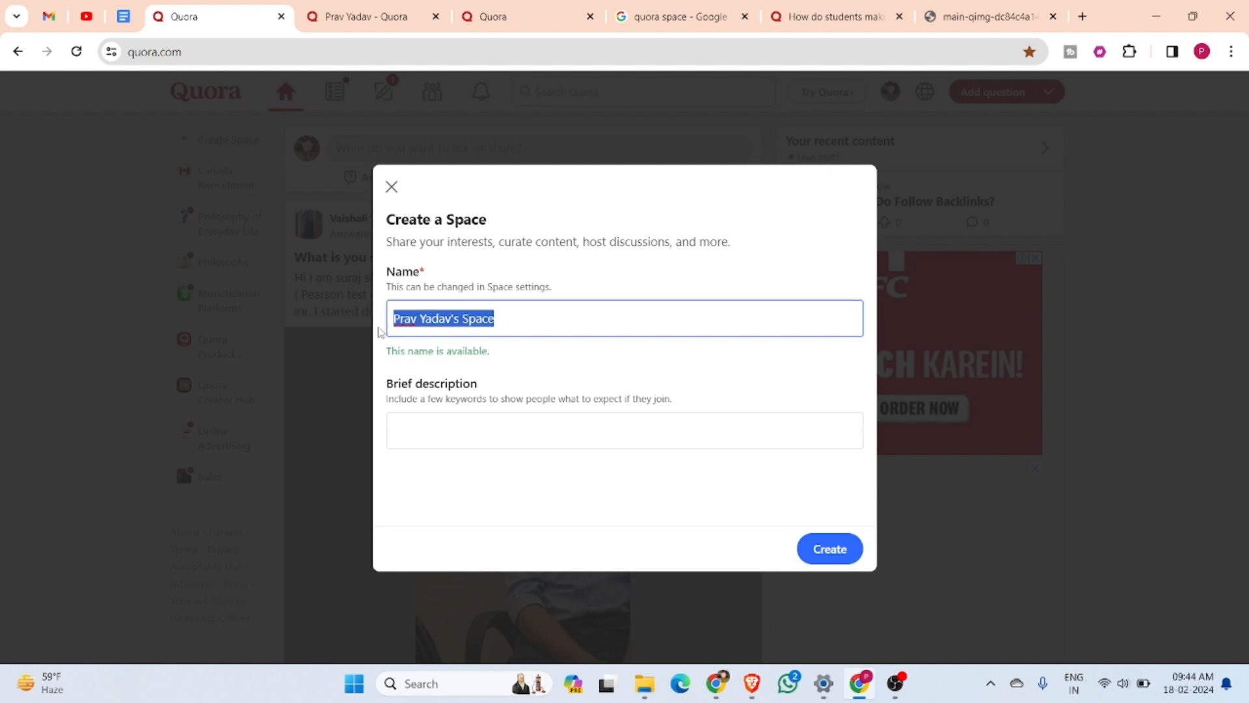
type("Da")
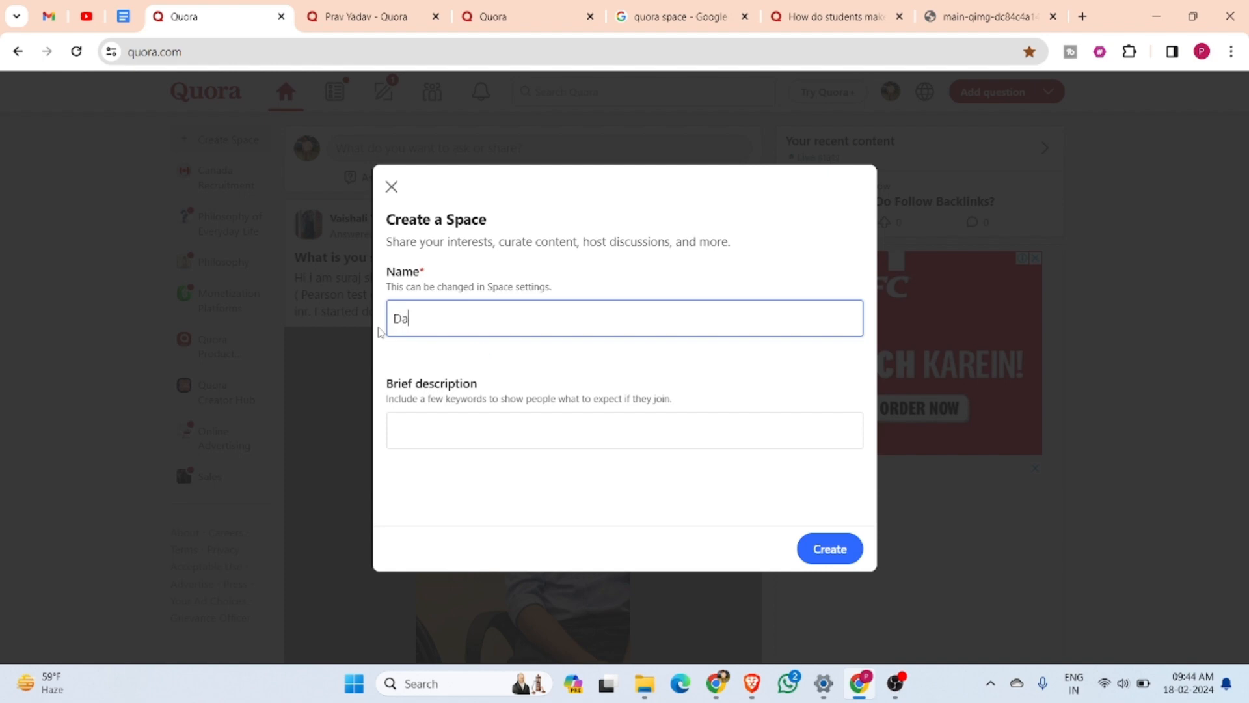
type("ily N")
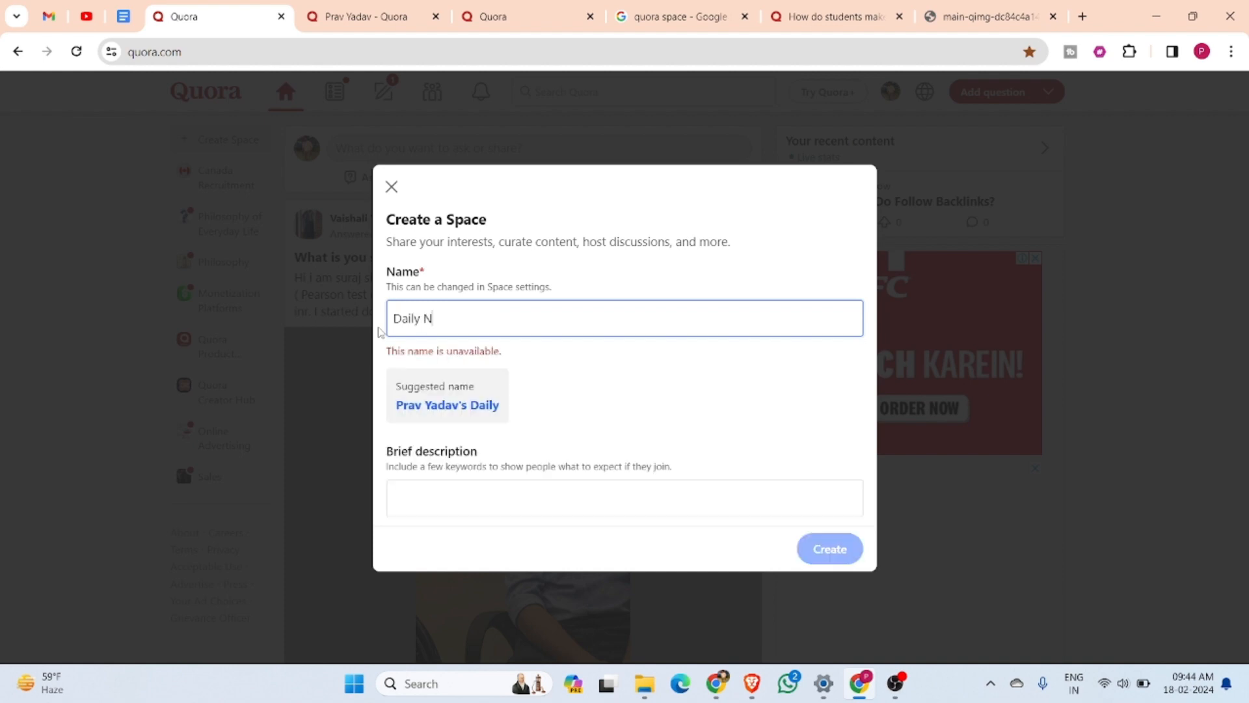
type("ew Backlinks")
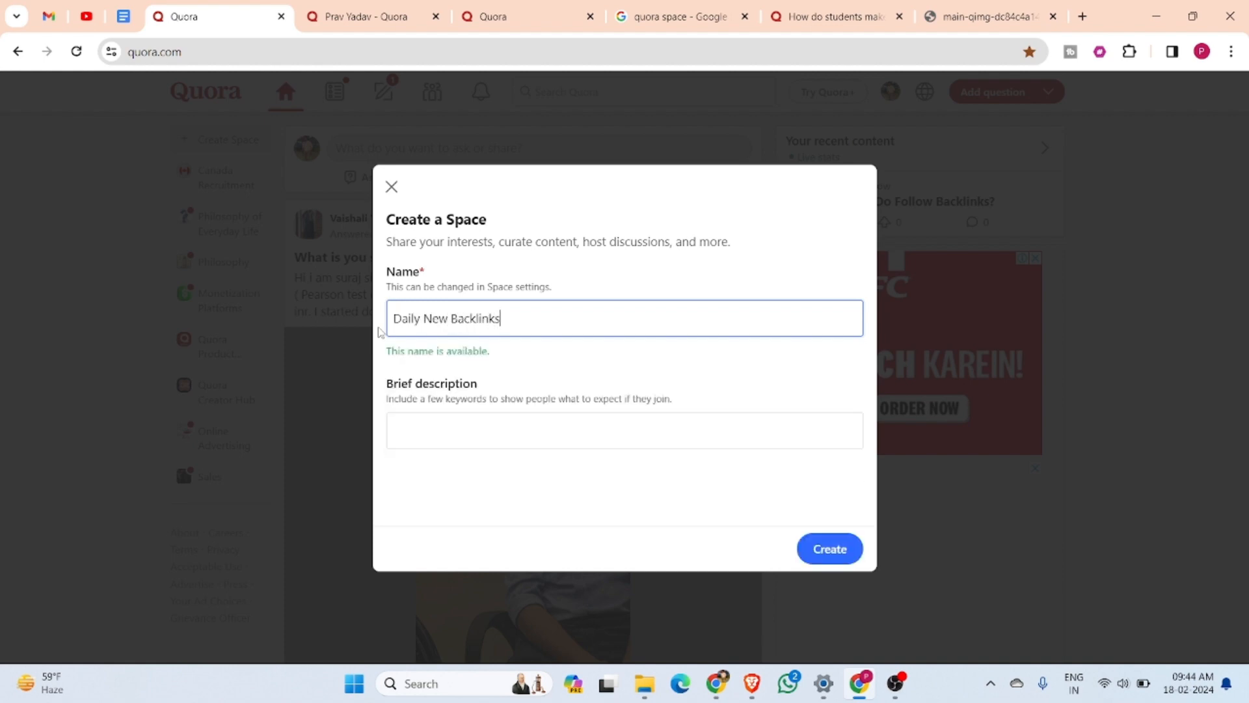
left_click_drag(516, 318, 345, 318)
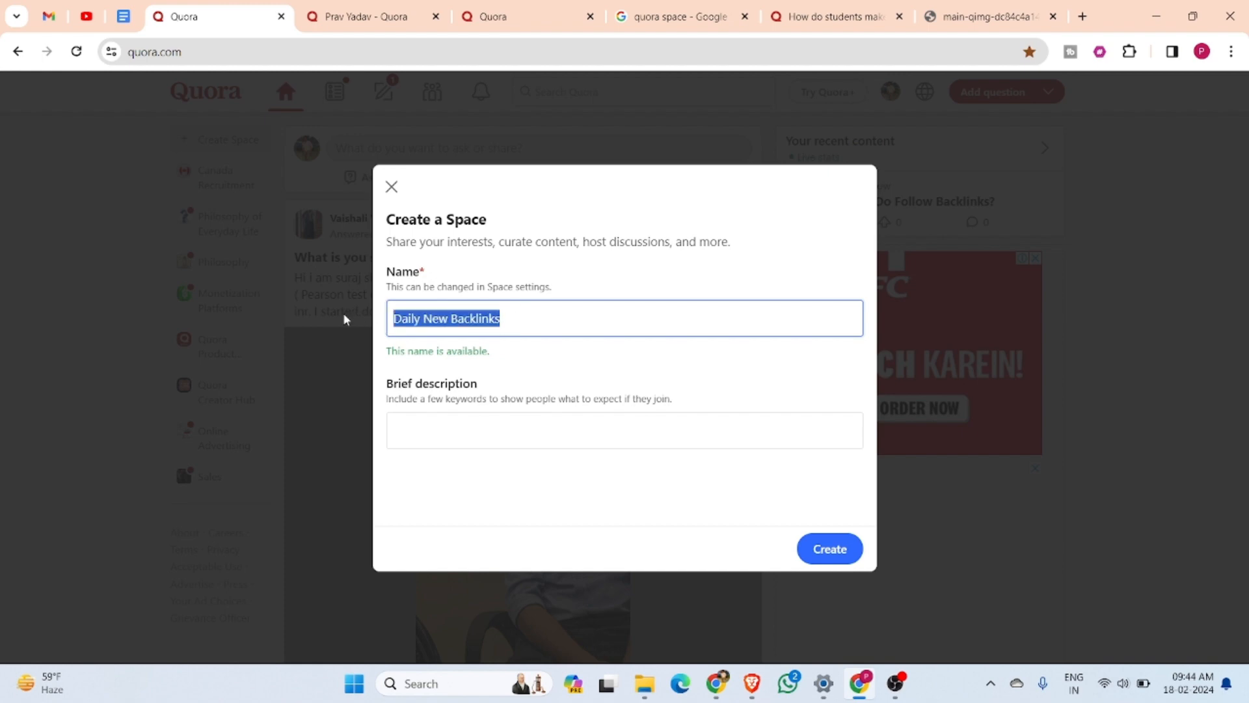
Enter the brief description "In this space i will share daily new backlinks opportunity," using the spelling suggestion for "opportunity"
left_click(443, 424)
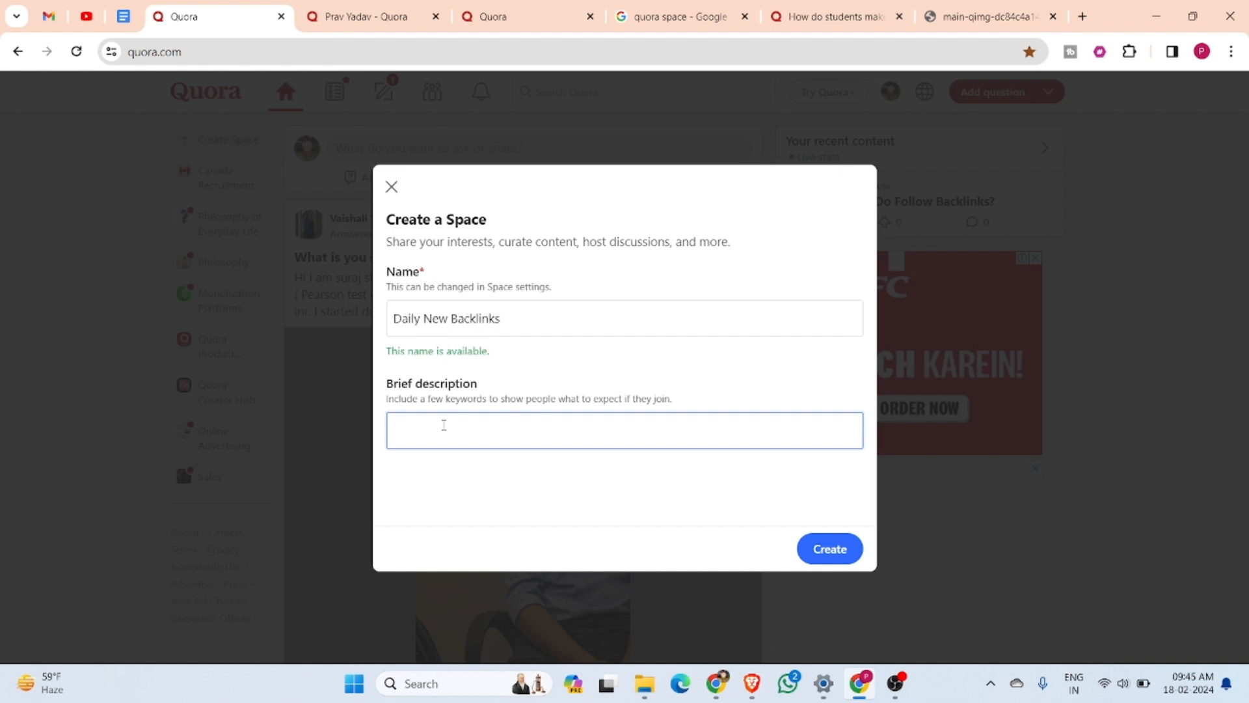
type("In this space i will share daily ")
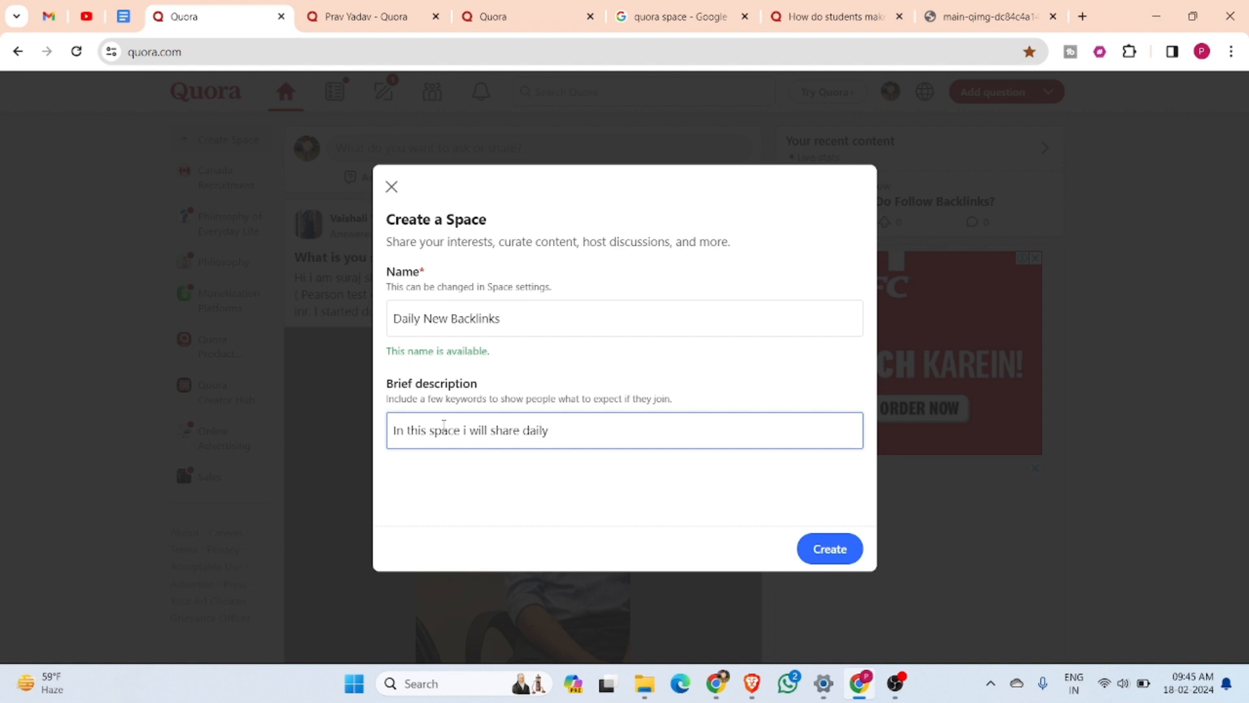
type("new backlinks app")
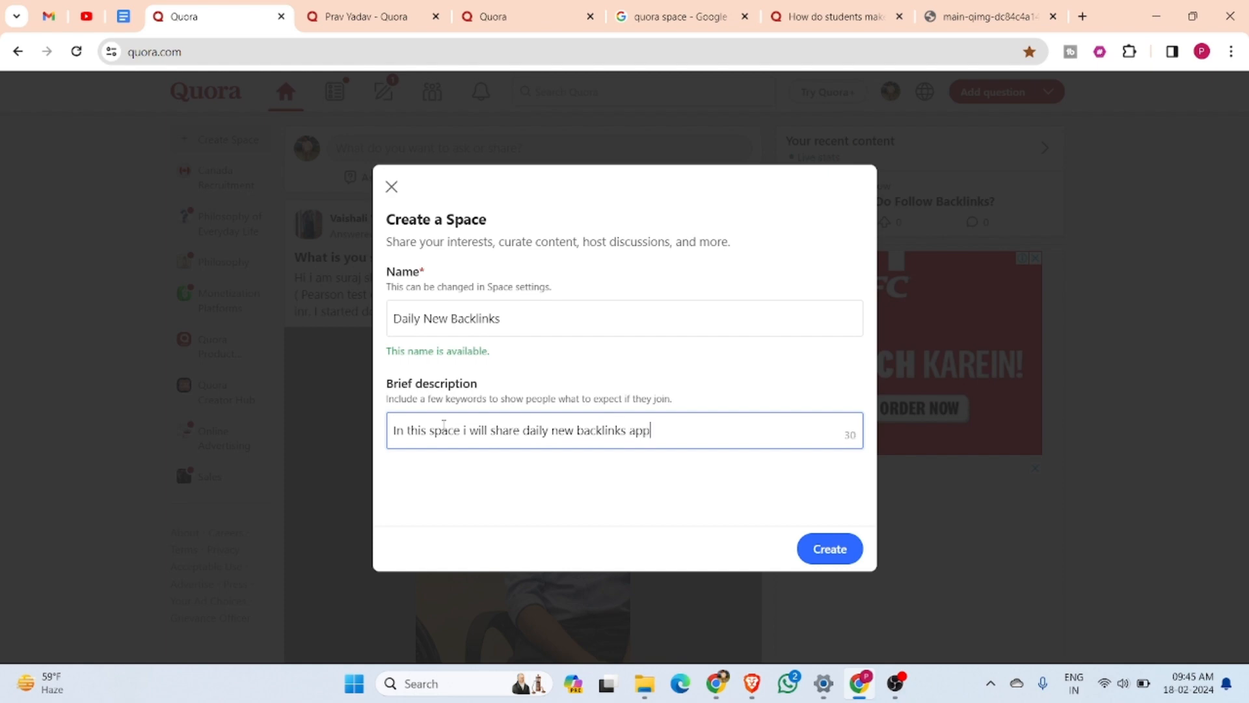
type("ort")
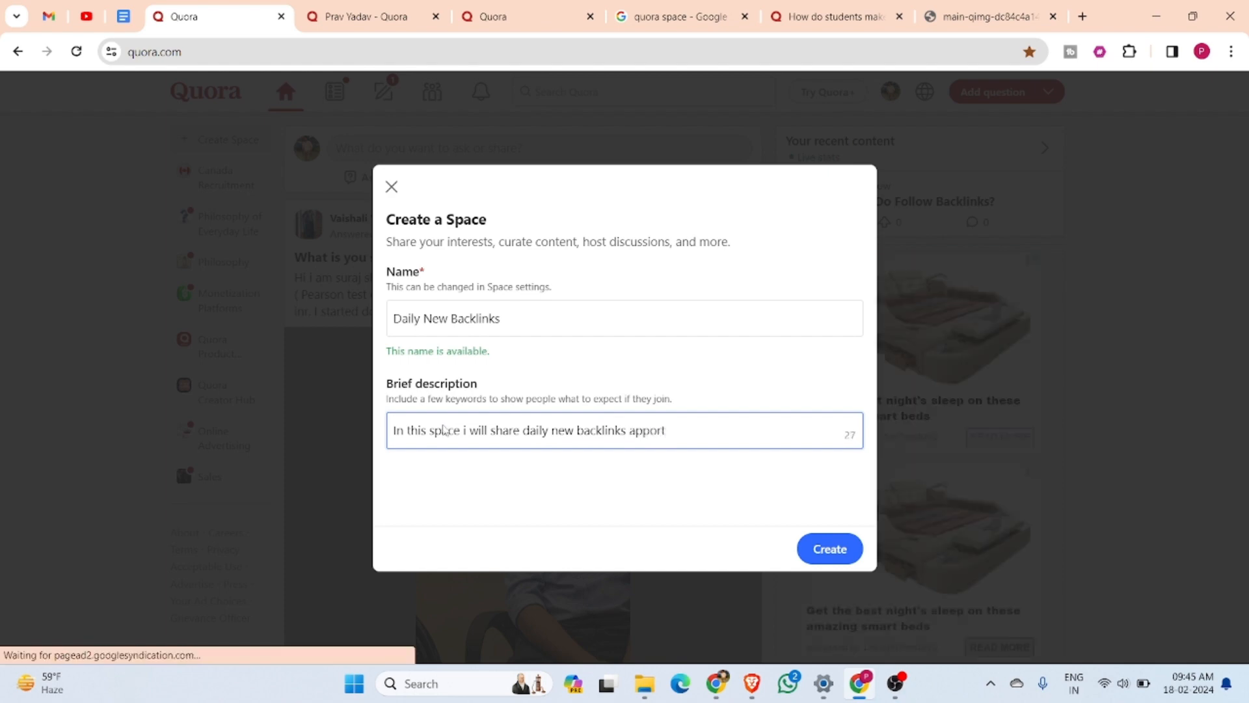
type("unity")
right_click(663, 429)
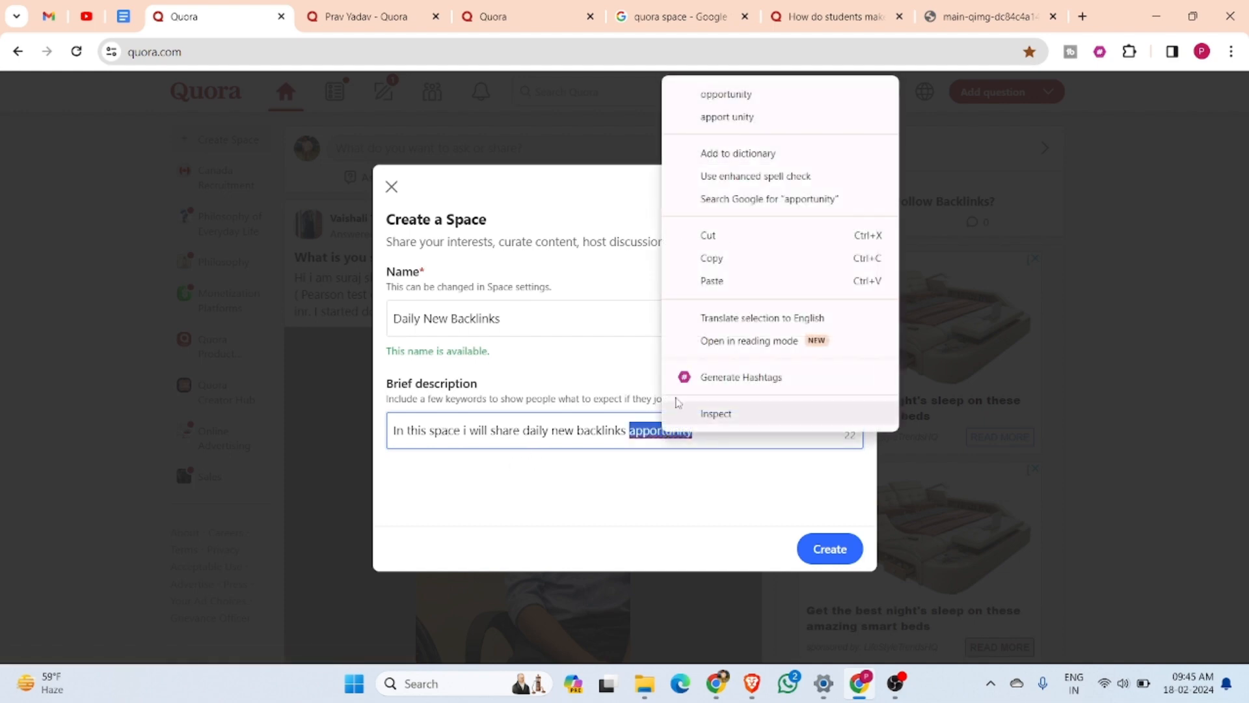
left_click(719, 108)
type(",")
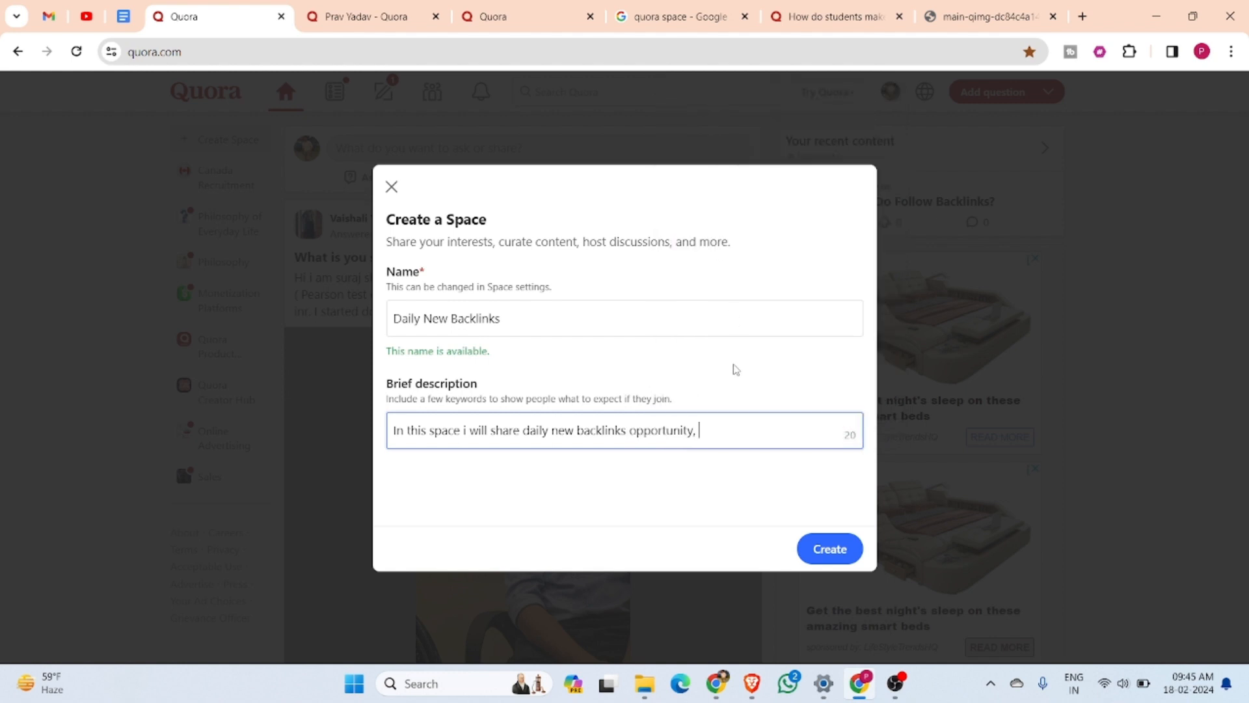
type(" and ")
type("h")
key("BackSpace")
type("als")
type("o i wi")
type("ll ")
type("tell")
key("BackSpace")
key("BackSpace")
key("BackSpace")
key("BackSpace")
key("BackSpace")
key("BackSpace")
key("BackSpace")
key("BackSpace")
key("BackSpace")
key("BackSpace")
key("BackSpace")
key("BackSpace")
key("BackSpace")
key("BackSpace")
key("BackSpace")
key("BackSpace")
key("BackSpace")
key("BackSpace")
key("BackSpace")
key("BackSpace")
key("BackSpace")
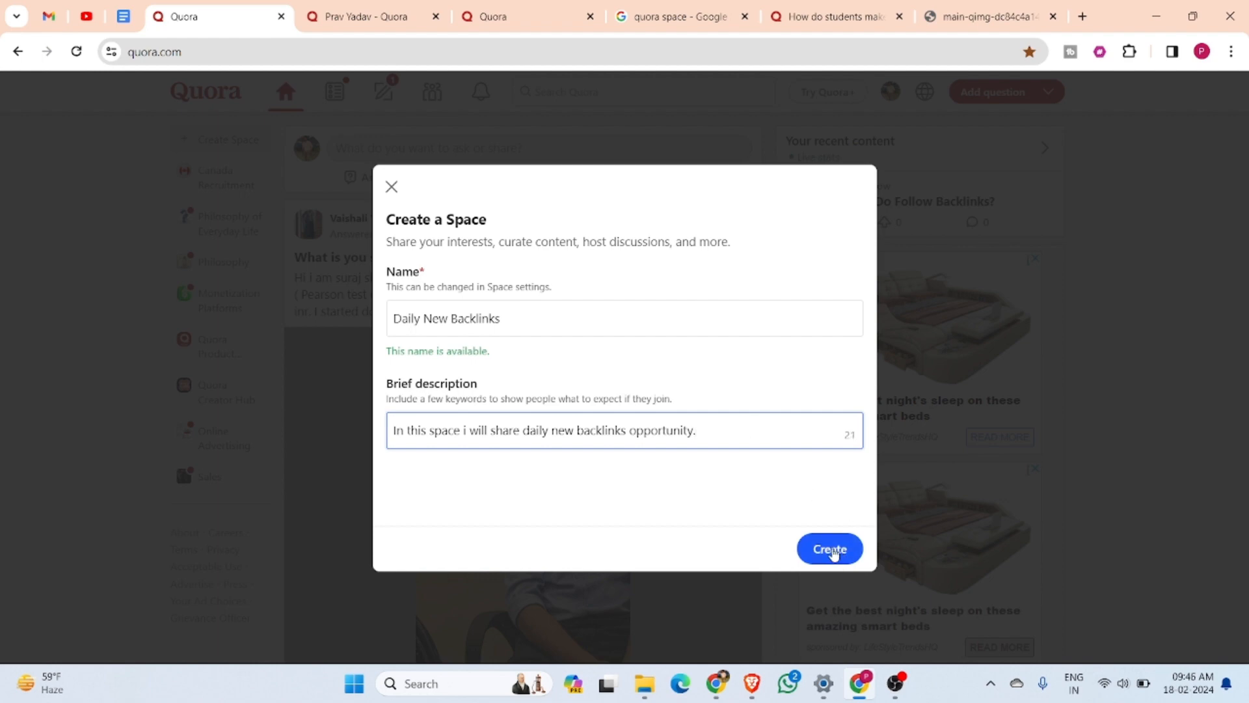
Create the Space and send the suggested person a contributor invitation, leaving the custom message blank
left_click(833, 551)
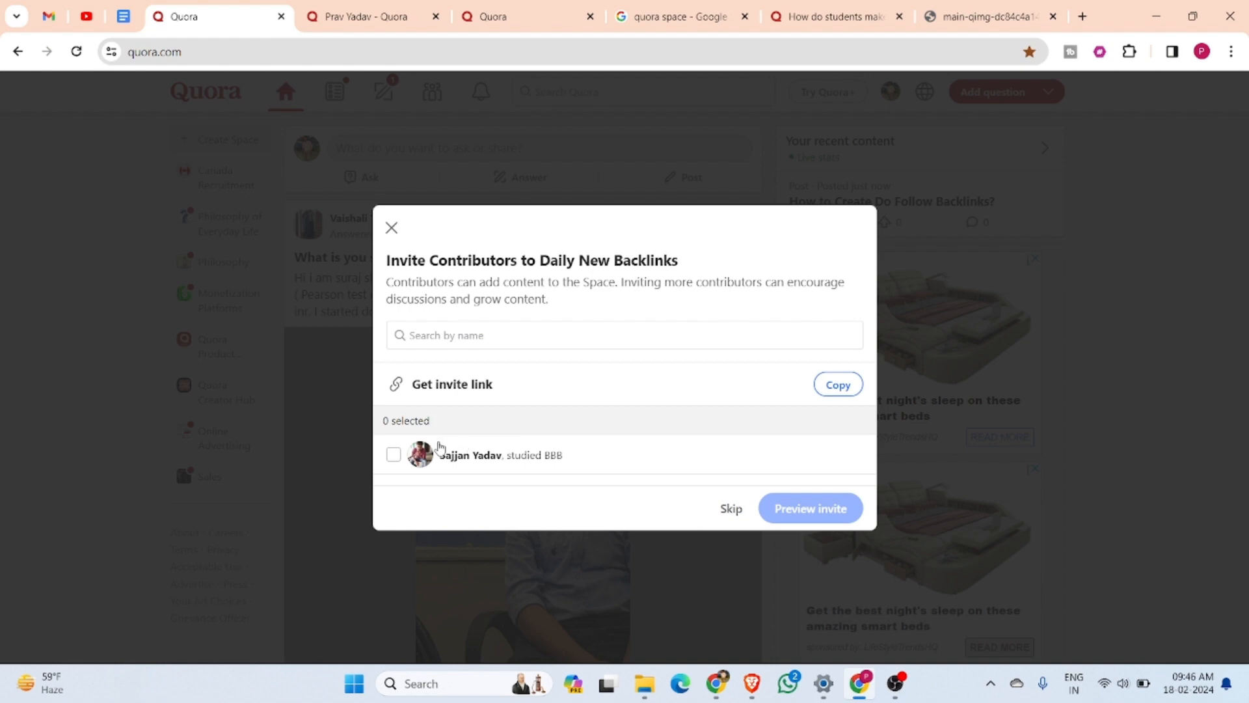
left_click(393, 454)
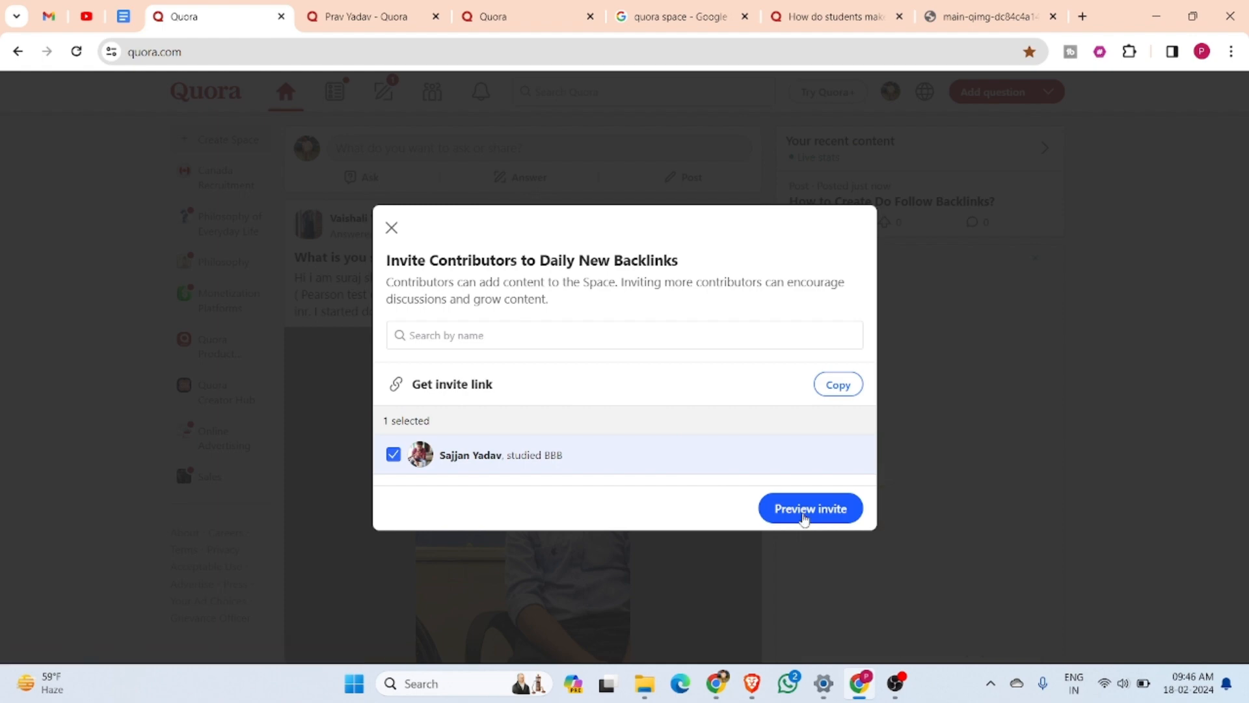
left_click(804, 511)
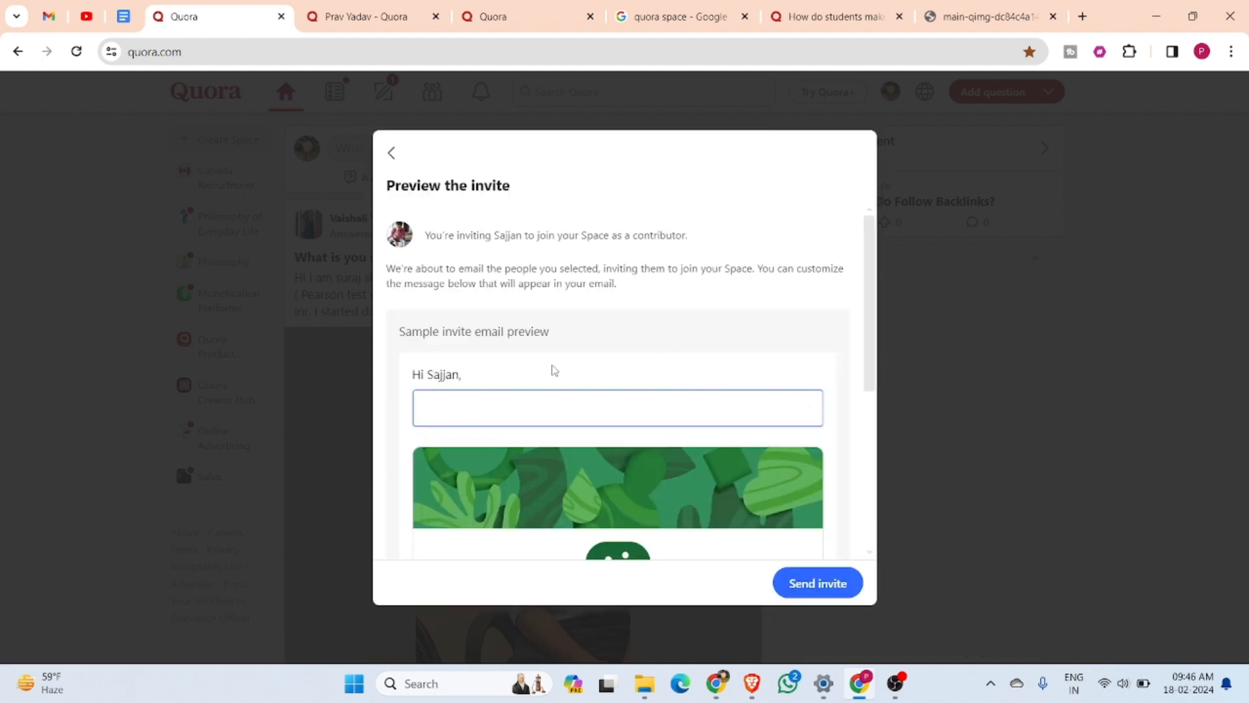
scroll(634, 424, "down", 3)
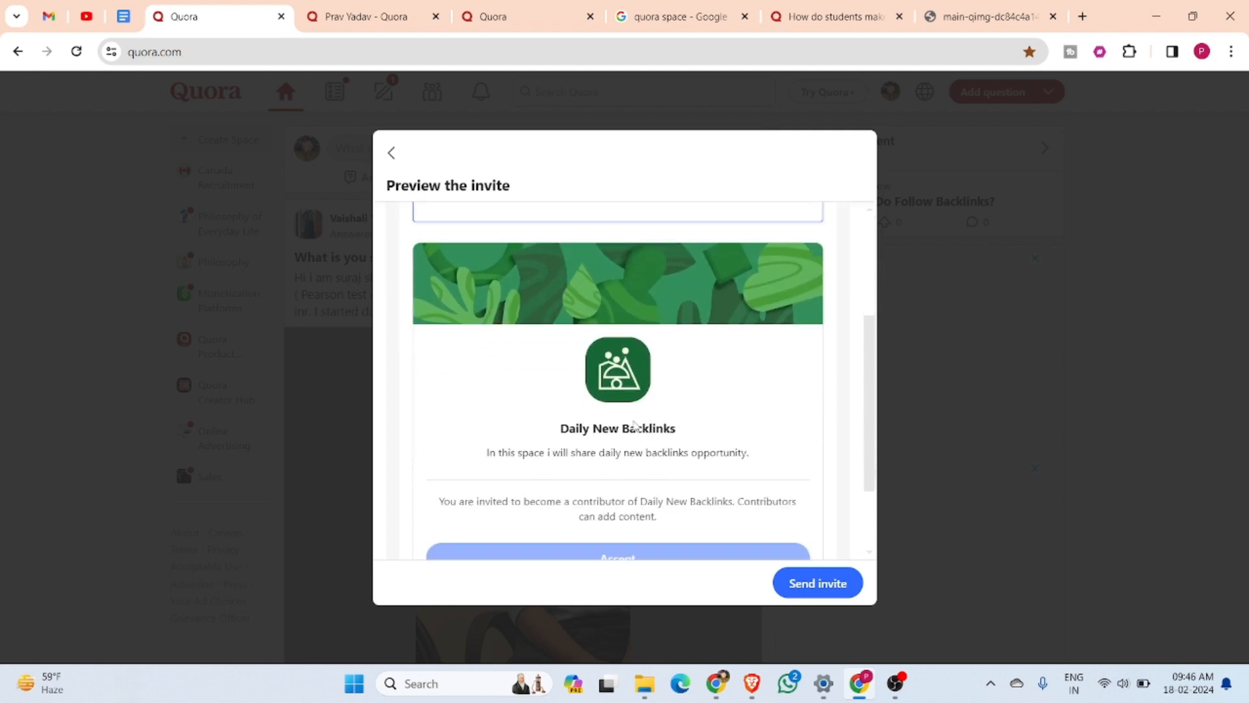
scroll(635, 424, "down", 2)
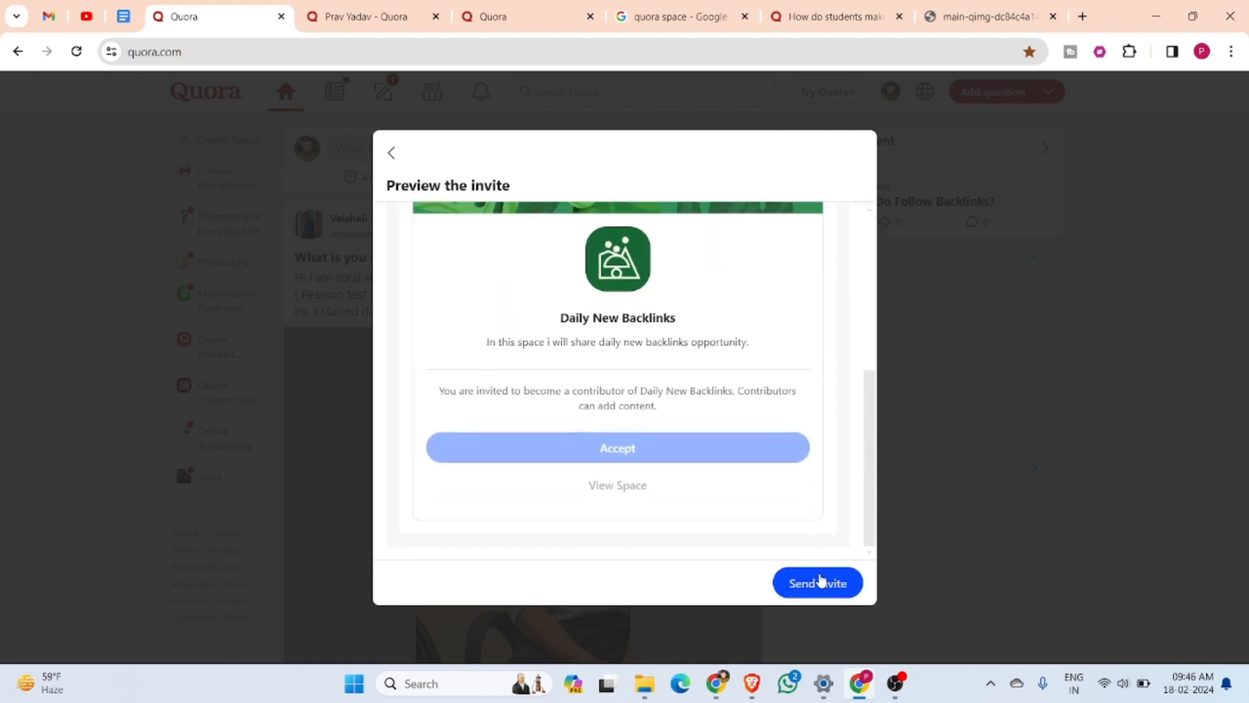
left_click(821, 581)
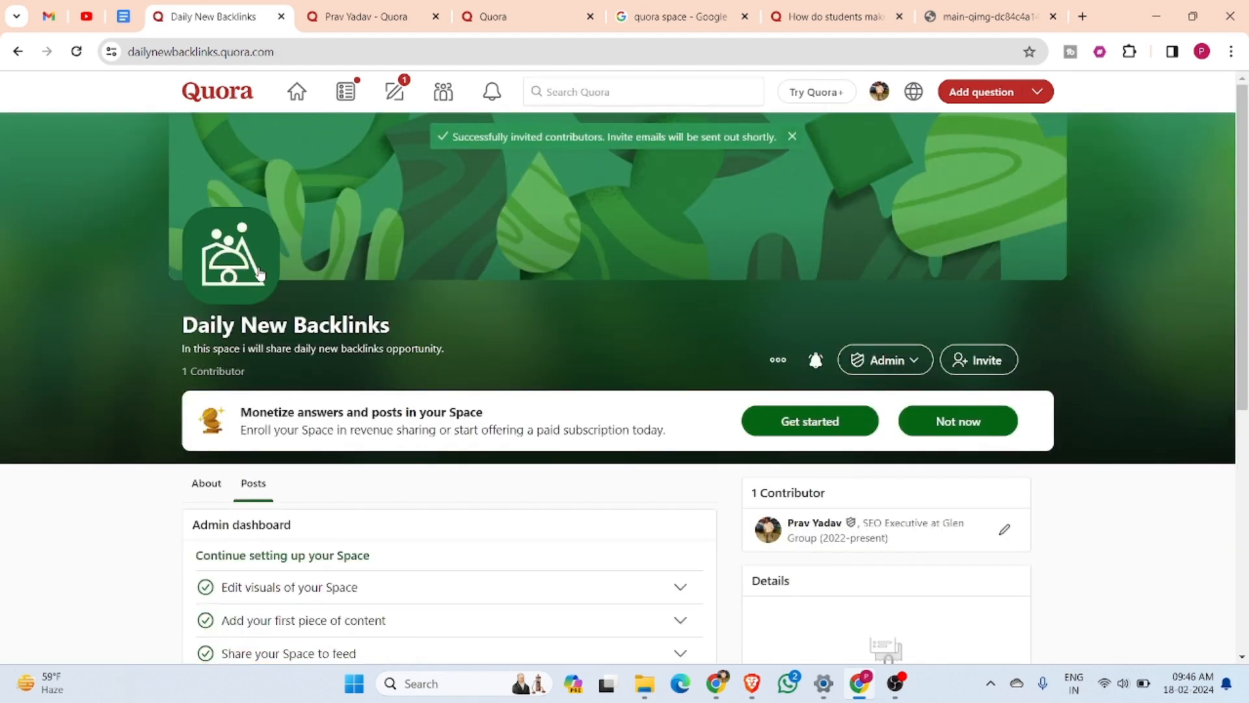
Examine the new Space's options menu and expand the setup tasks for visuals, first content and sharing to feed
left_click(243, 273)
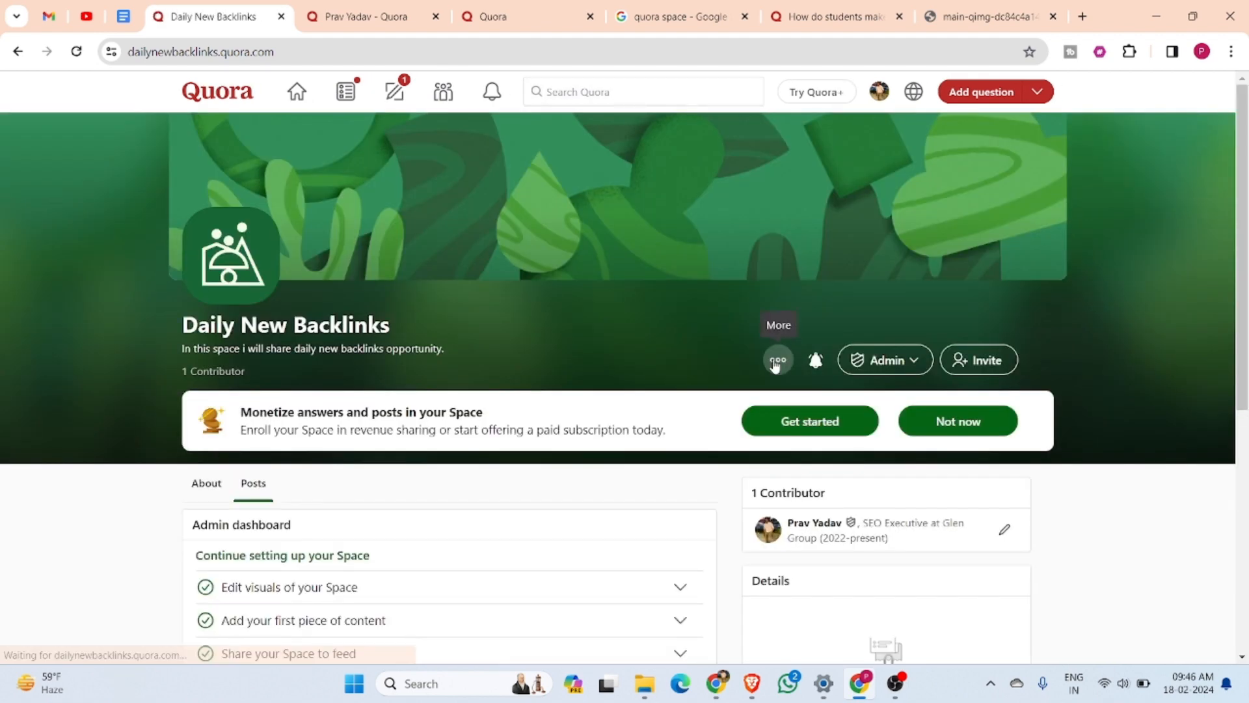
left_click(776, 362)
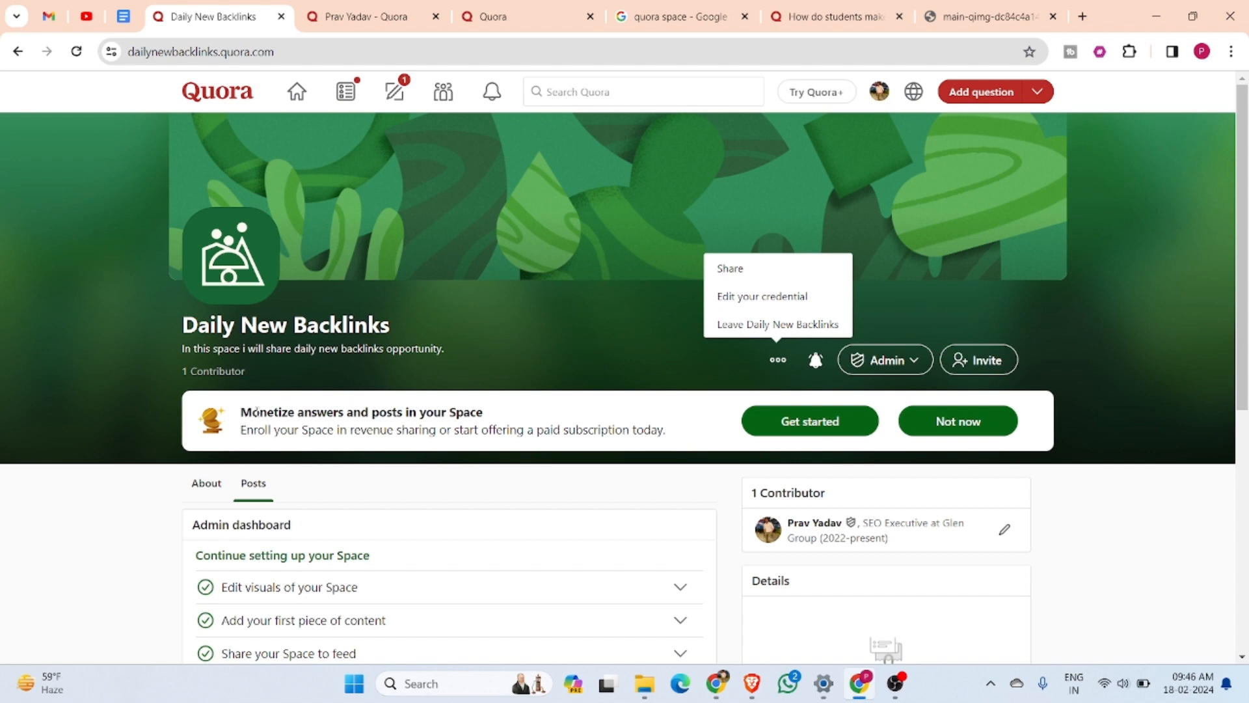
scroll(256, 412, "down", 3)
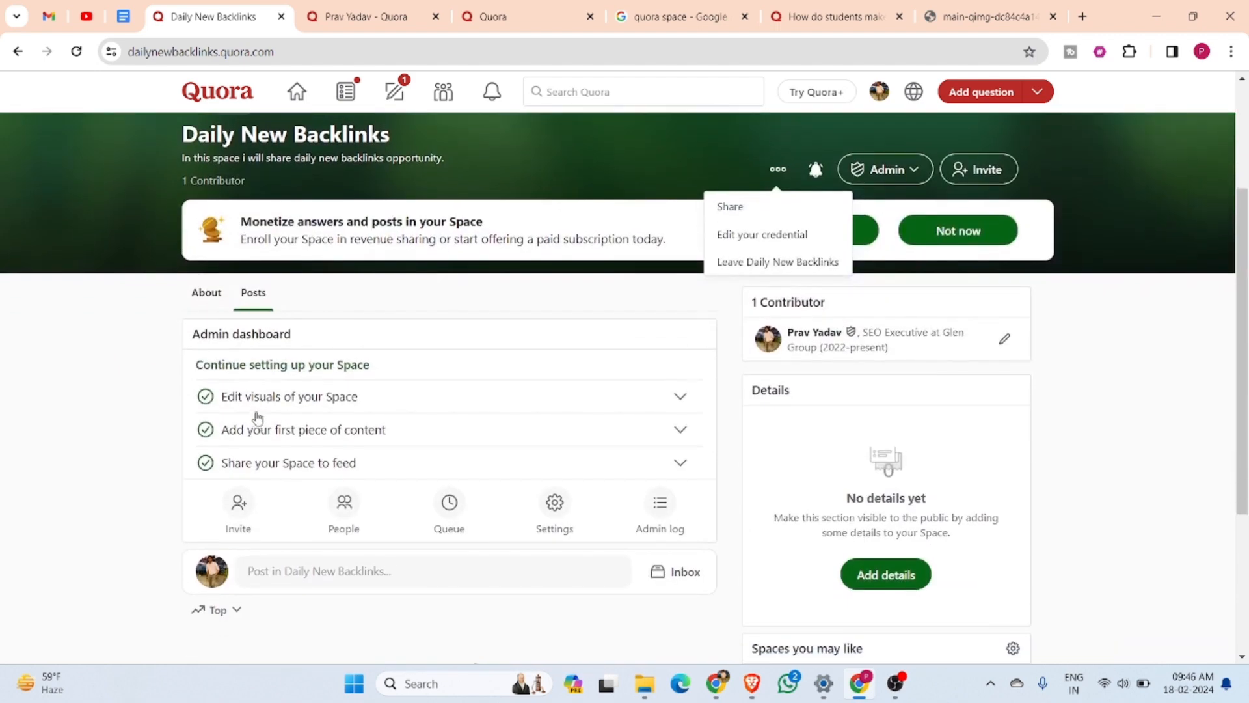
left_click(1081, 228)
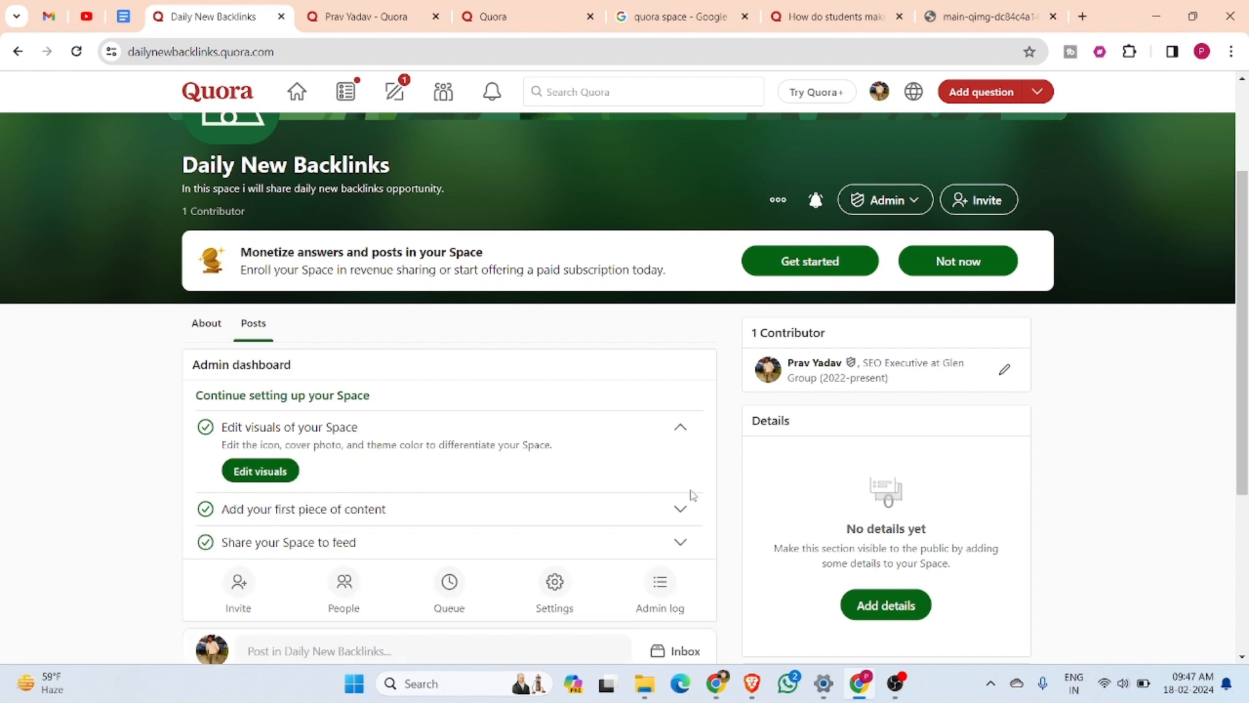
left_click(680, 511)
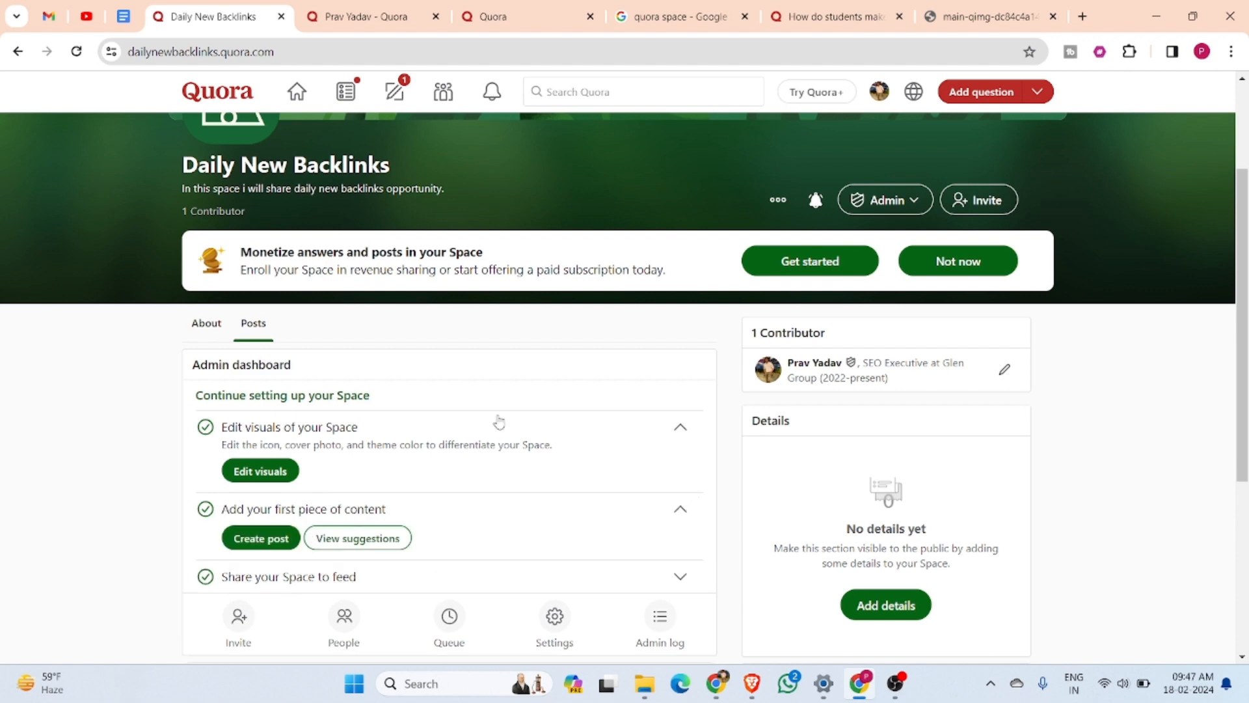
scroll(482, 417, "down", 3)
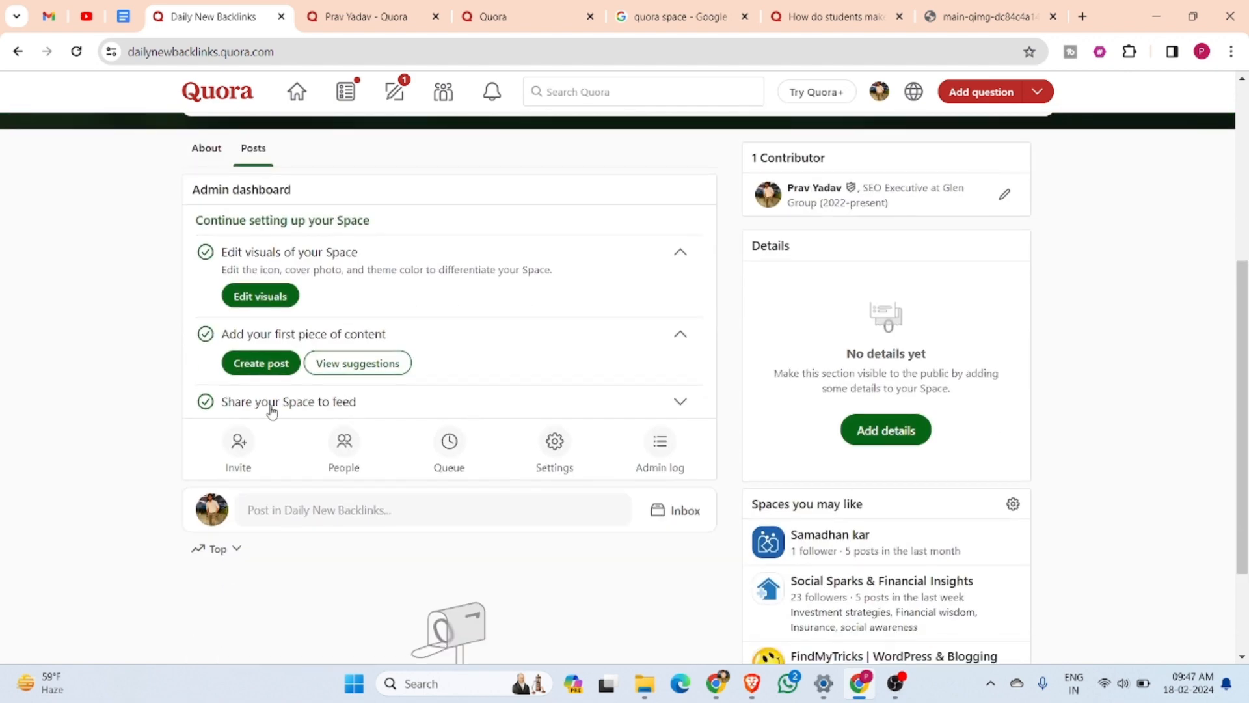
left_click(681, 402)
scroll(399, 457, "down", 1)
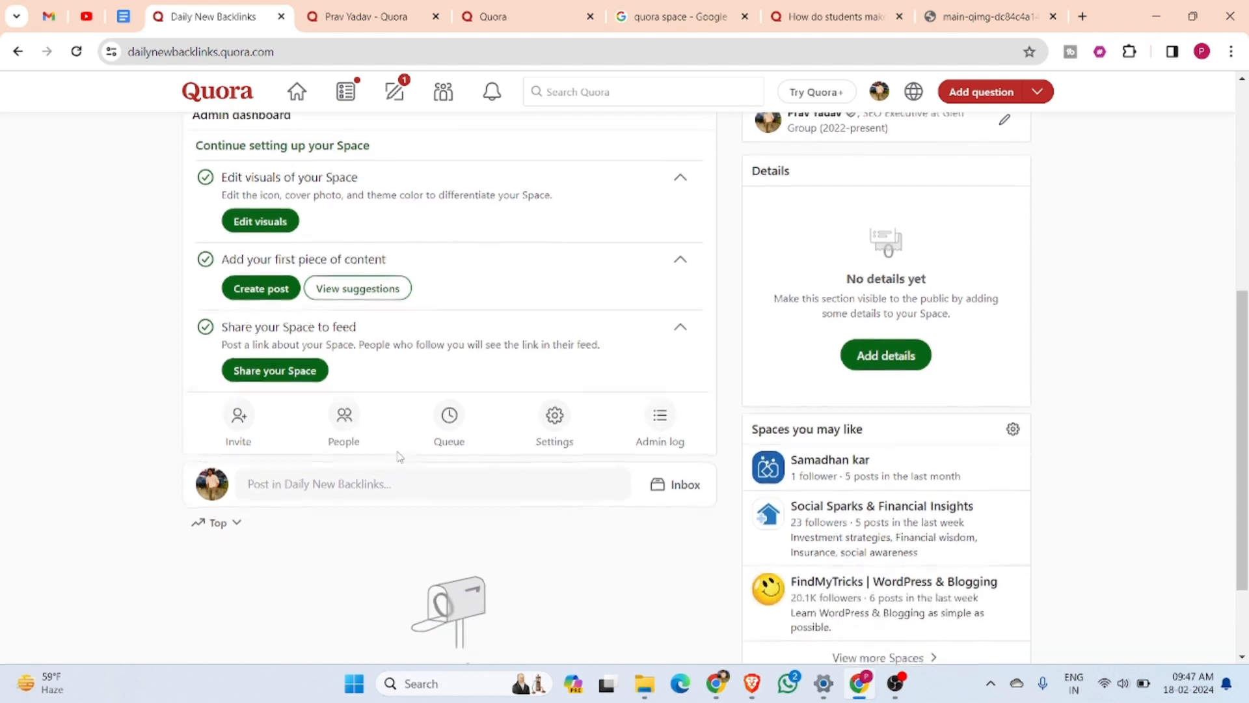
Open the Space settings, review the general and visuals sections, and look at the details editor without changing it
left_click(563, 429)
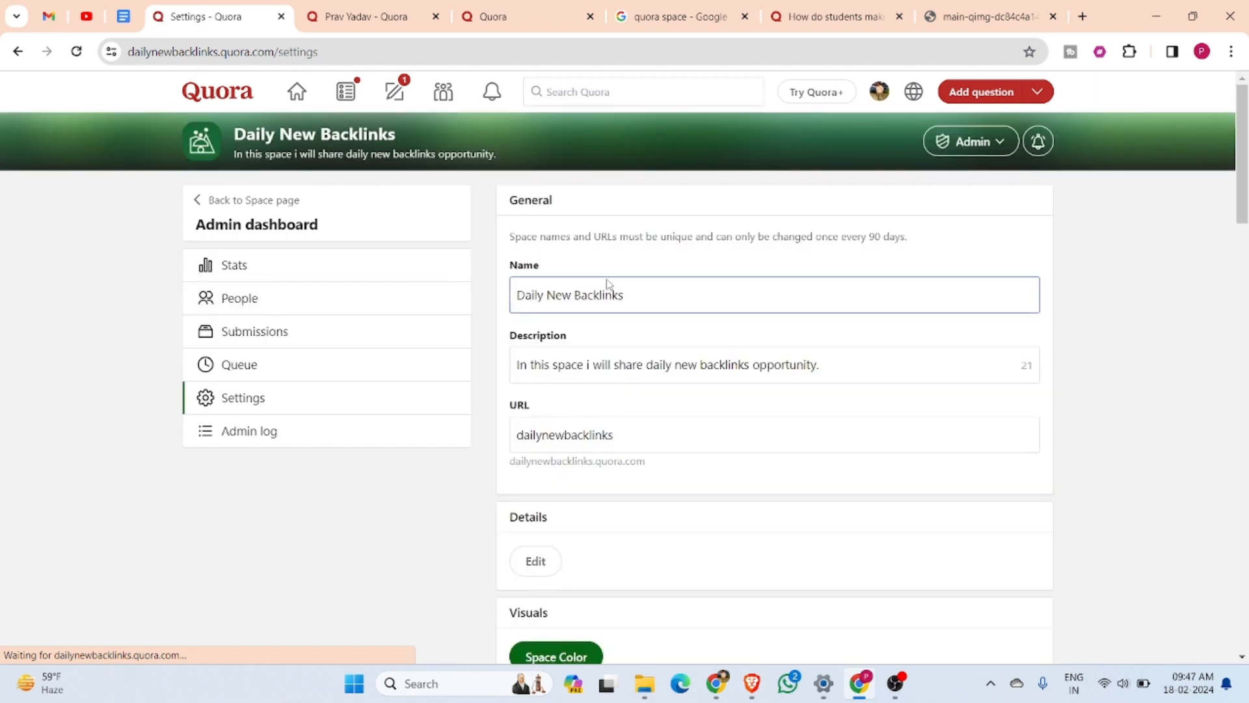
scroll(588, 345, "down", 1)
scroll(587, 345, "down", 2)
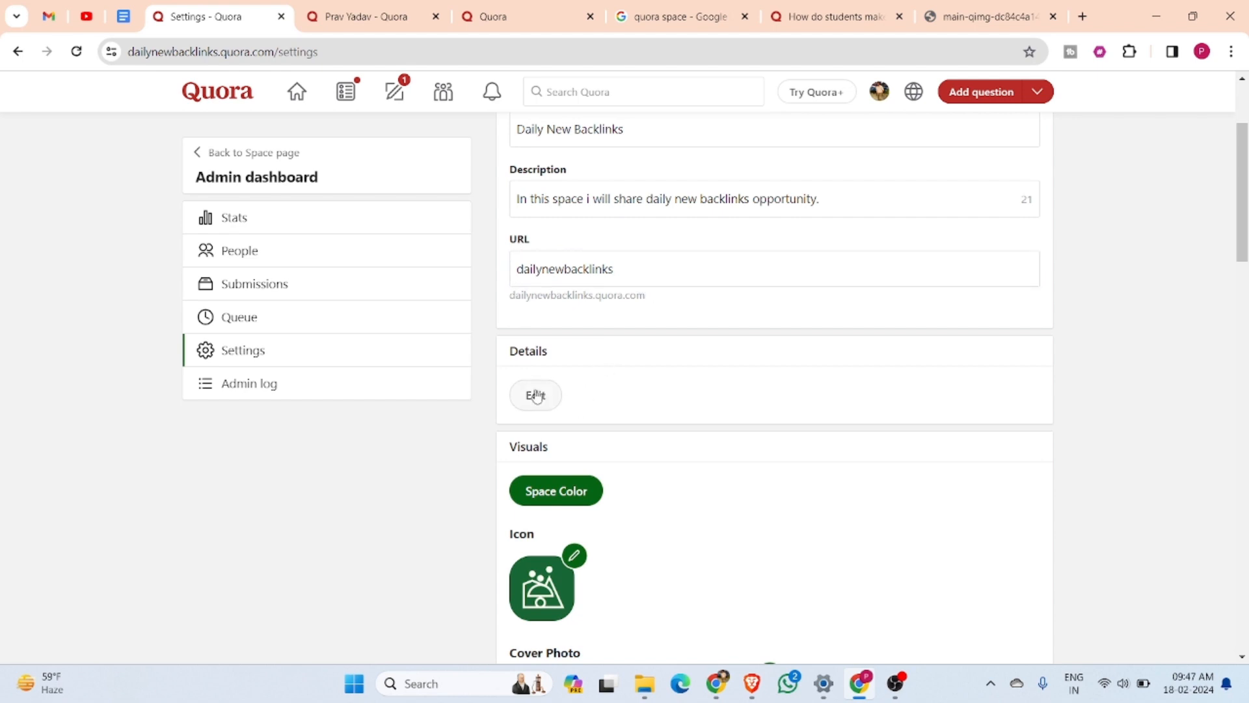
scroll(546, 427, "down", 1)
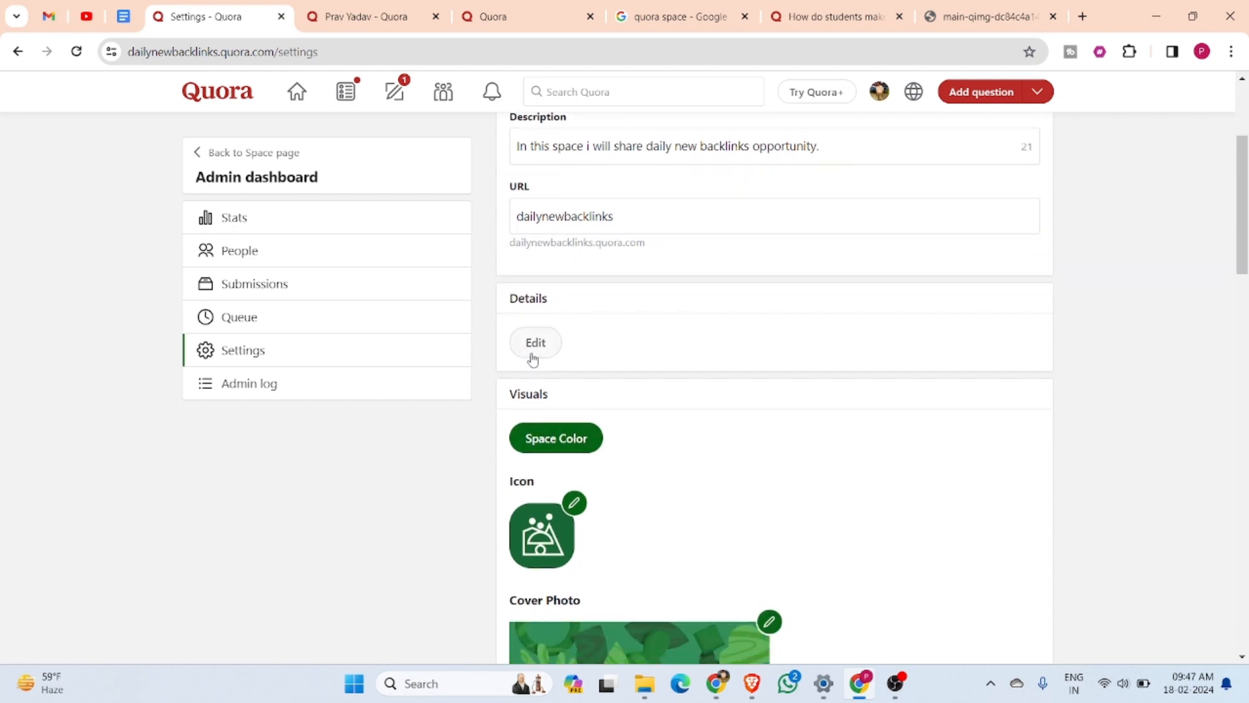
left_click(533, 351)
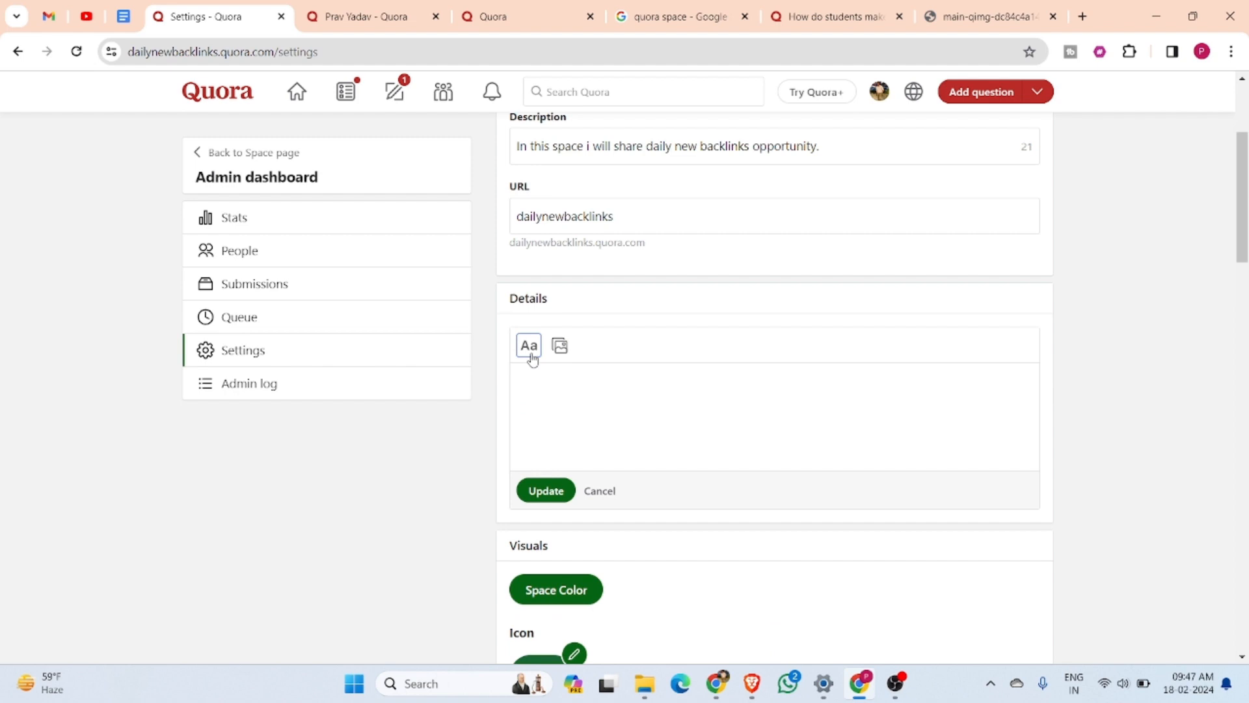
left_click(597, 492)
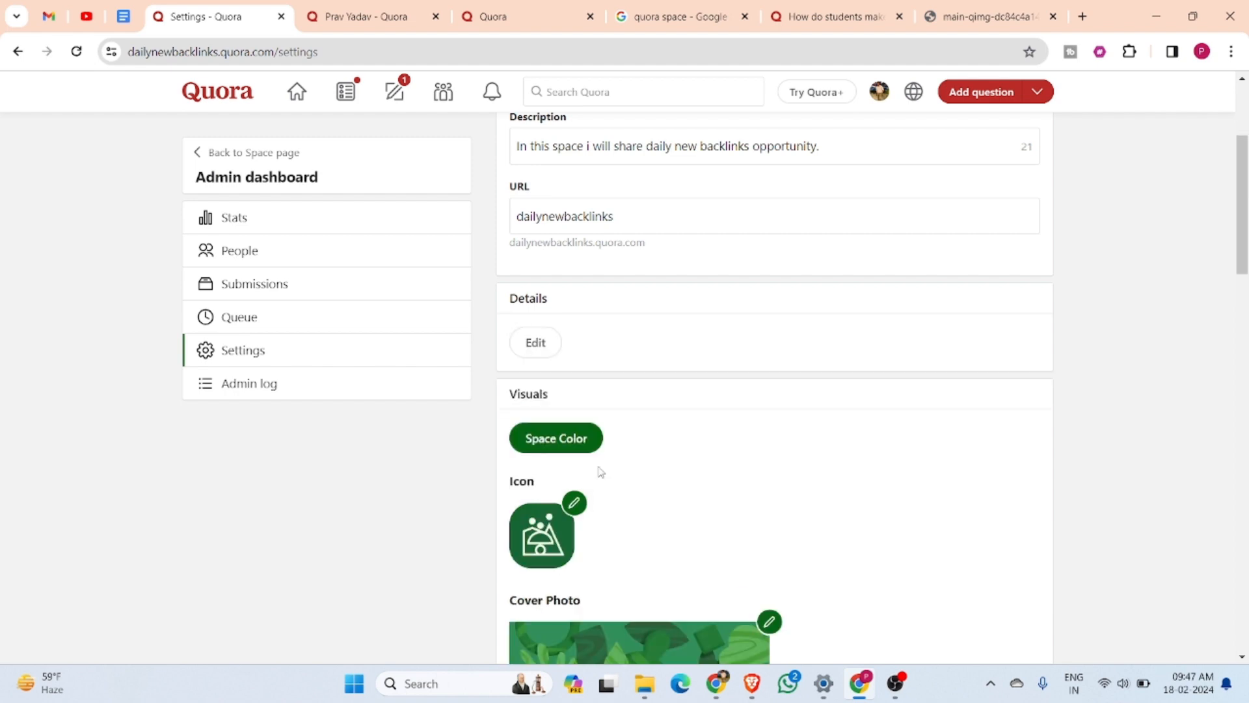
Try to upload the DML image from the _LogoDML folder in Downloads as the Space icon
scroll(589, 366, "down", 1)
scroll(589, 366, "down", 1)
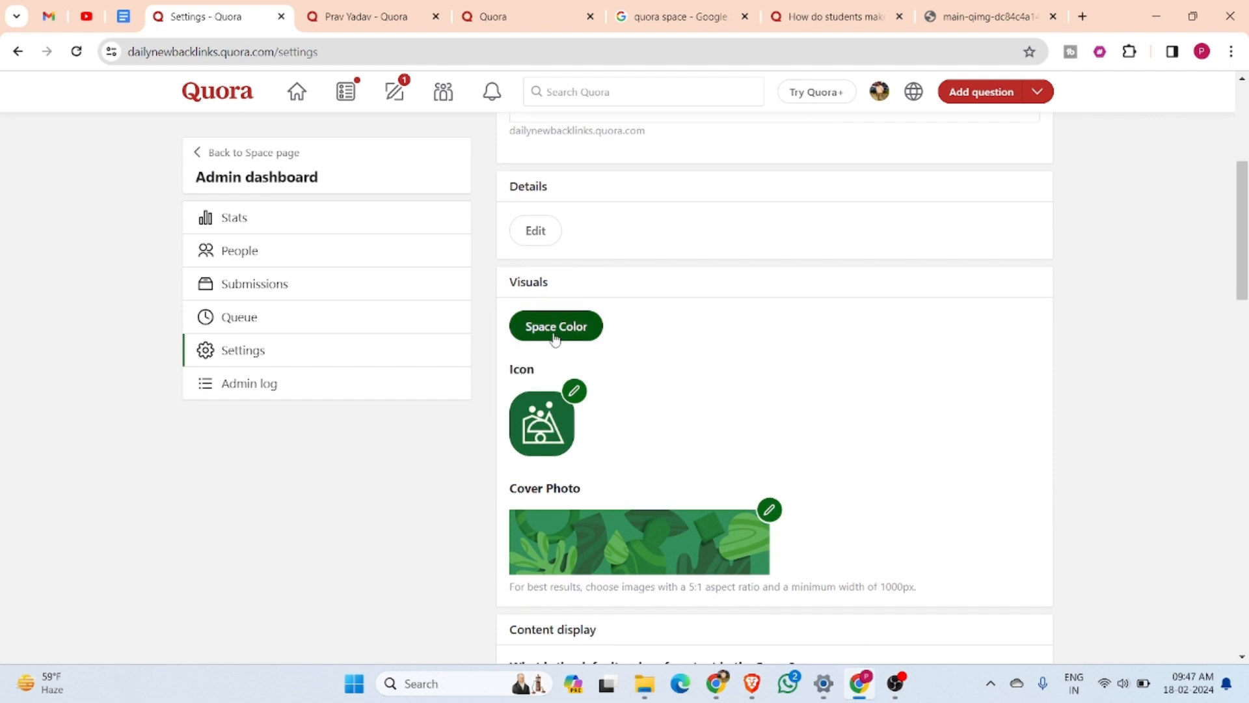
left_click(577, 394)
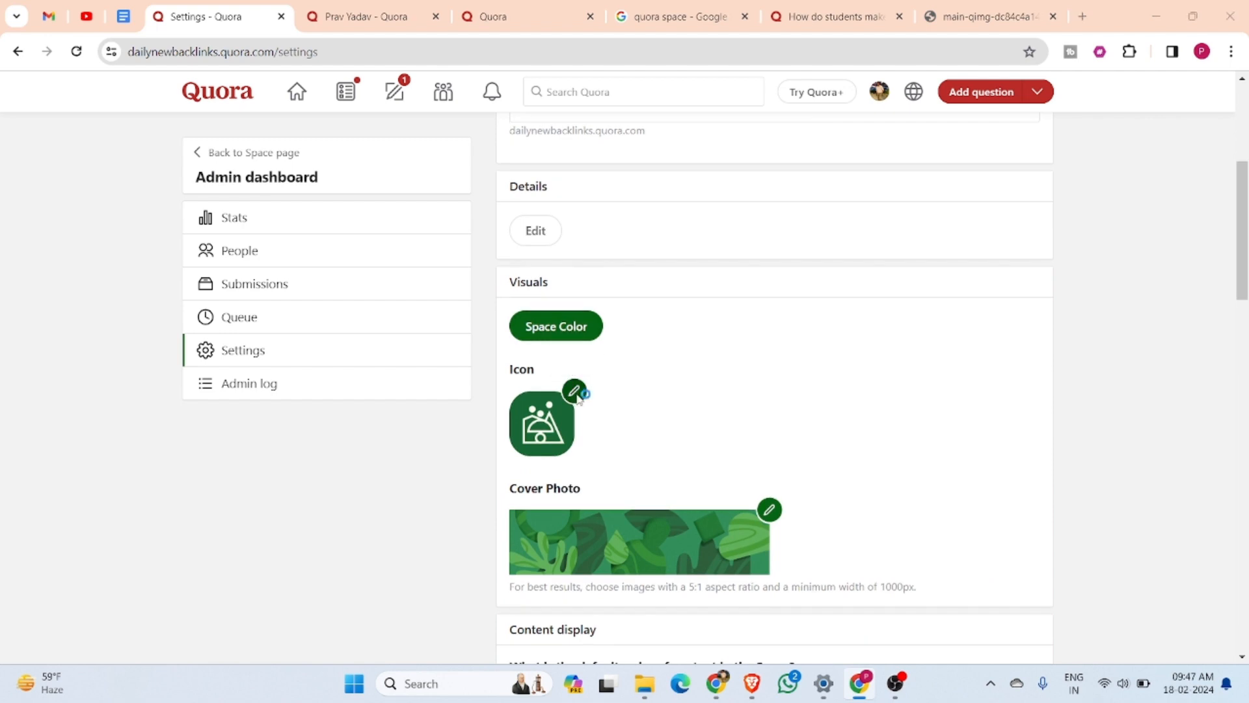
scroll(274, 203, "down", 5)
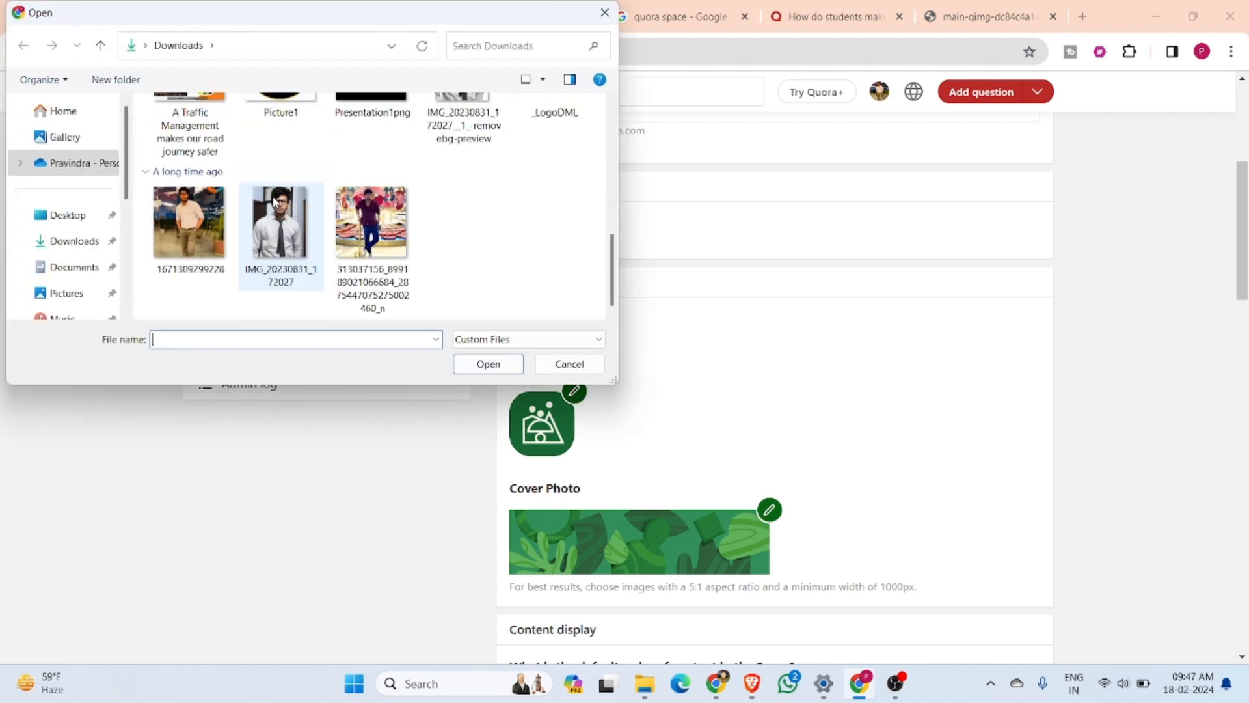
scroll(275, 203, "up", 1)
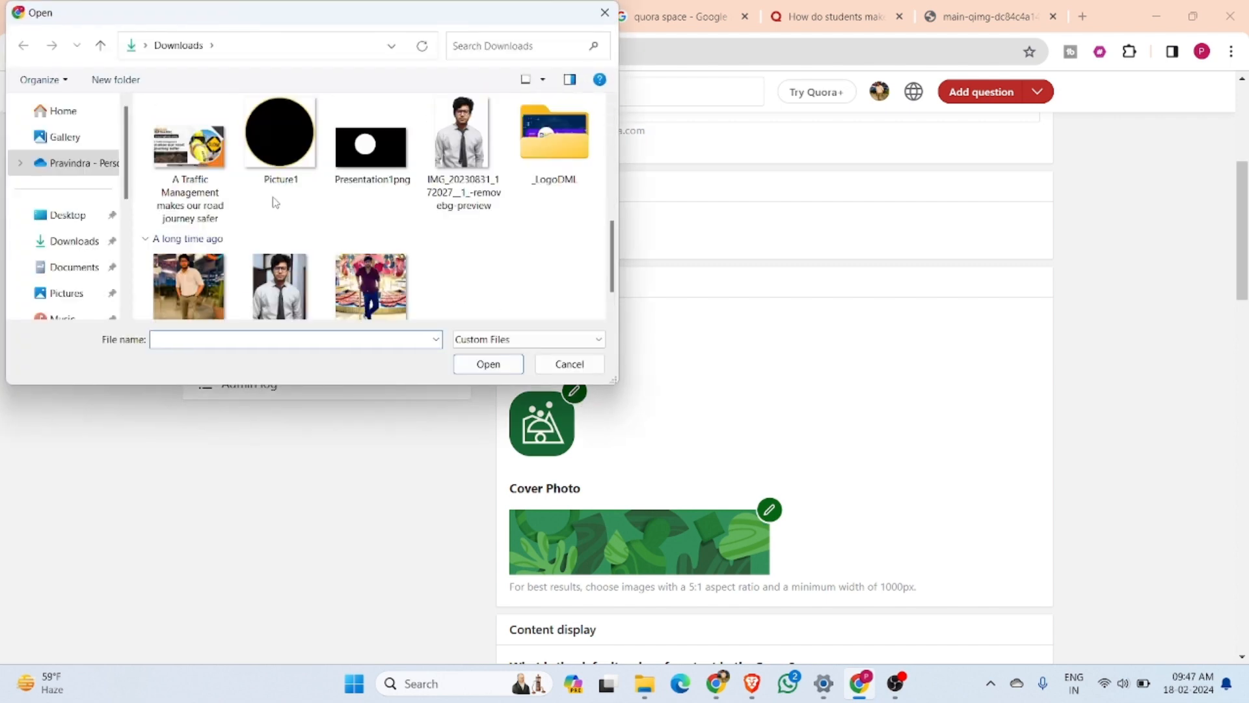
double_click(537, 155)
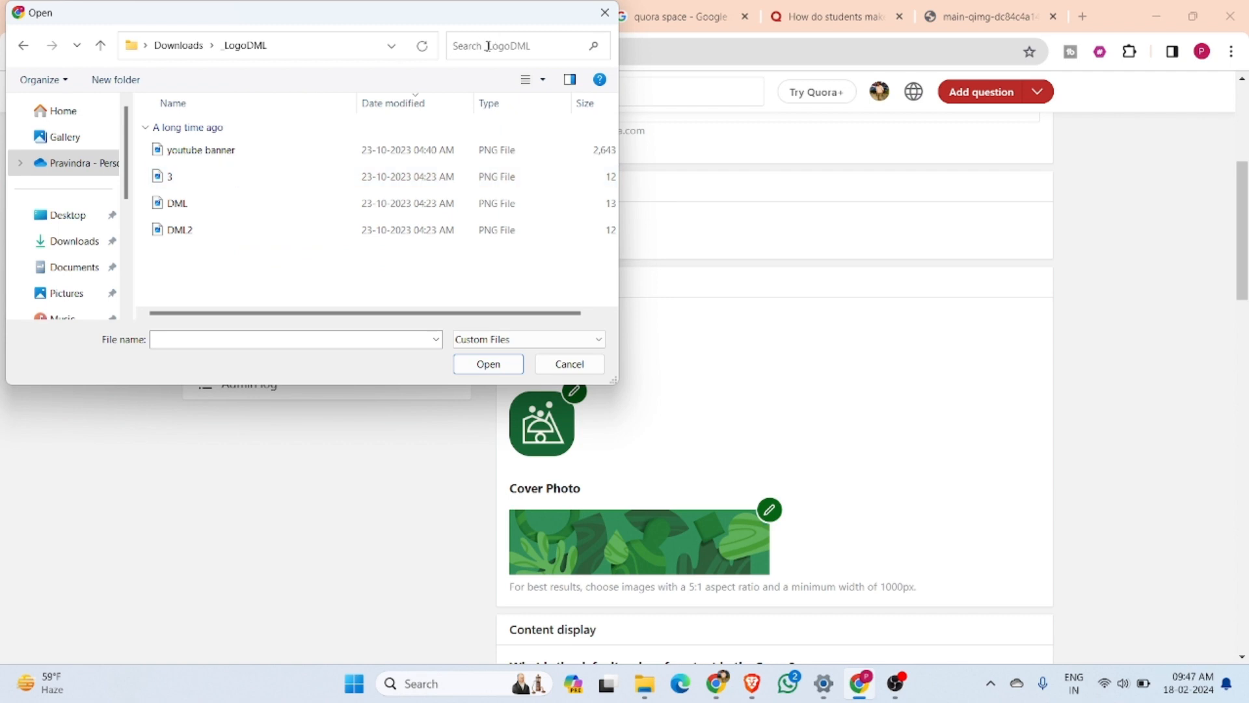
left_click(528, 82)
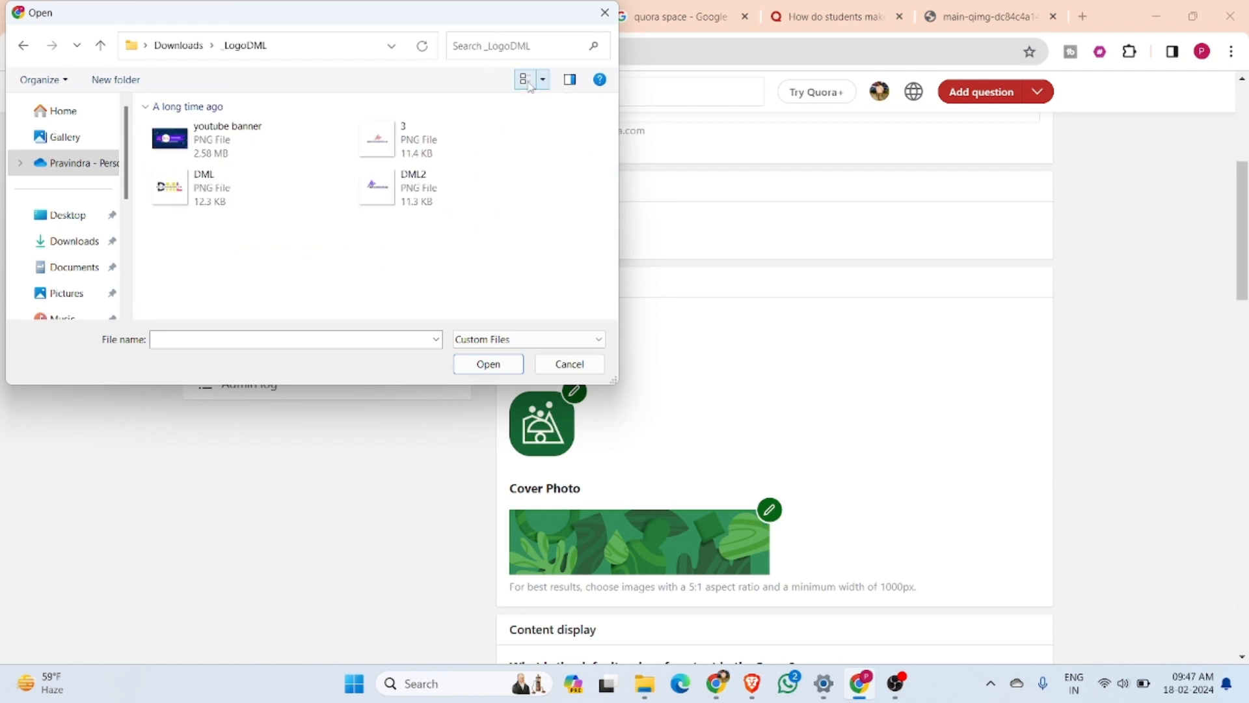
left_click(235, 182)
left_click(488, 364)
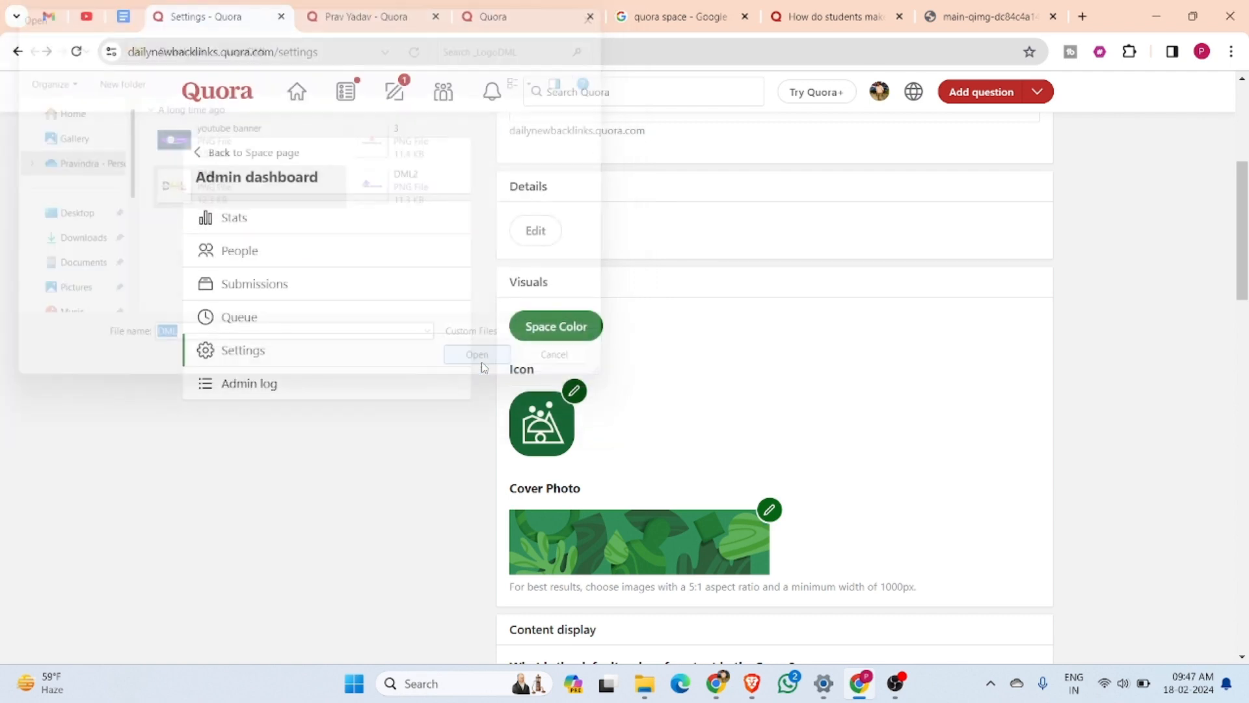
Upload the youtube banner image from the _LogoDML folder as the Space's cover photo
scroll(750, 423, "down", 2)
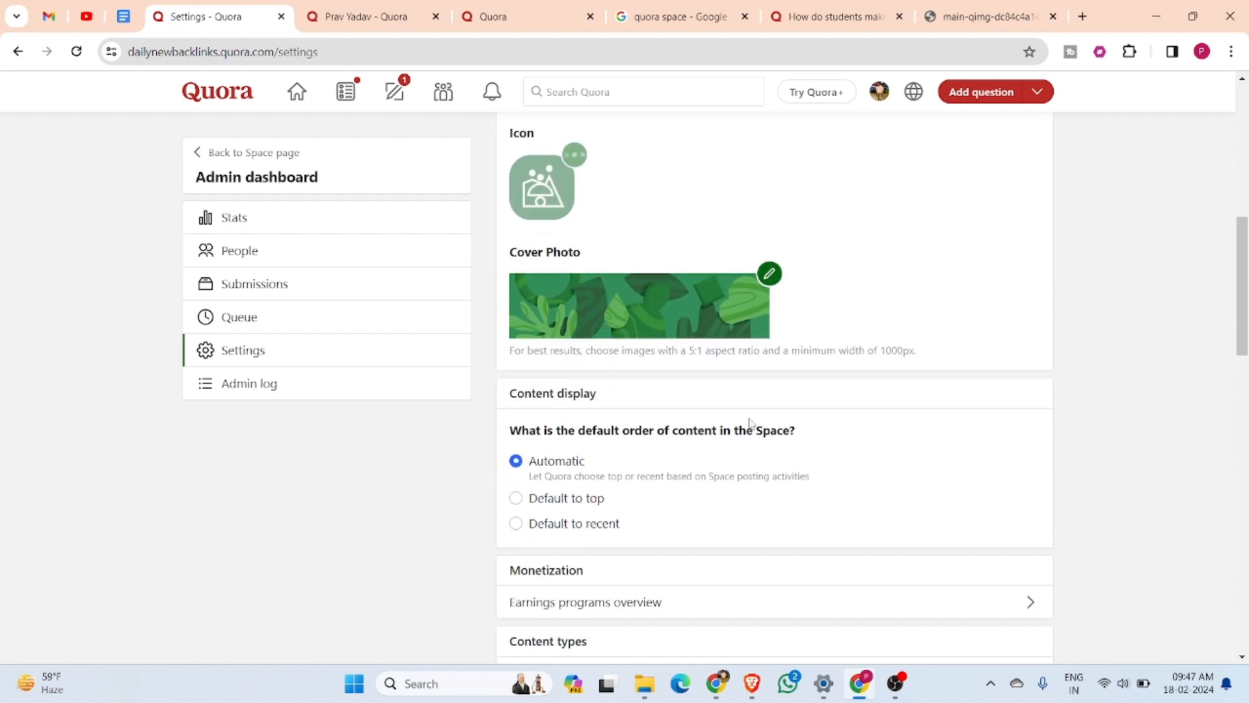
left_click(768, 274)
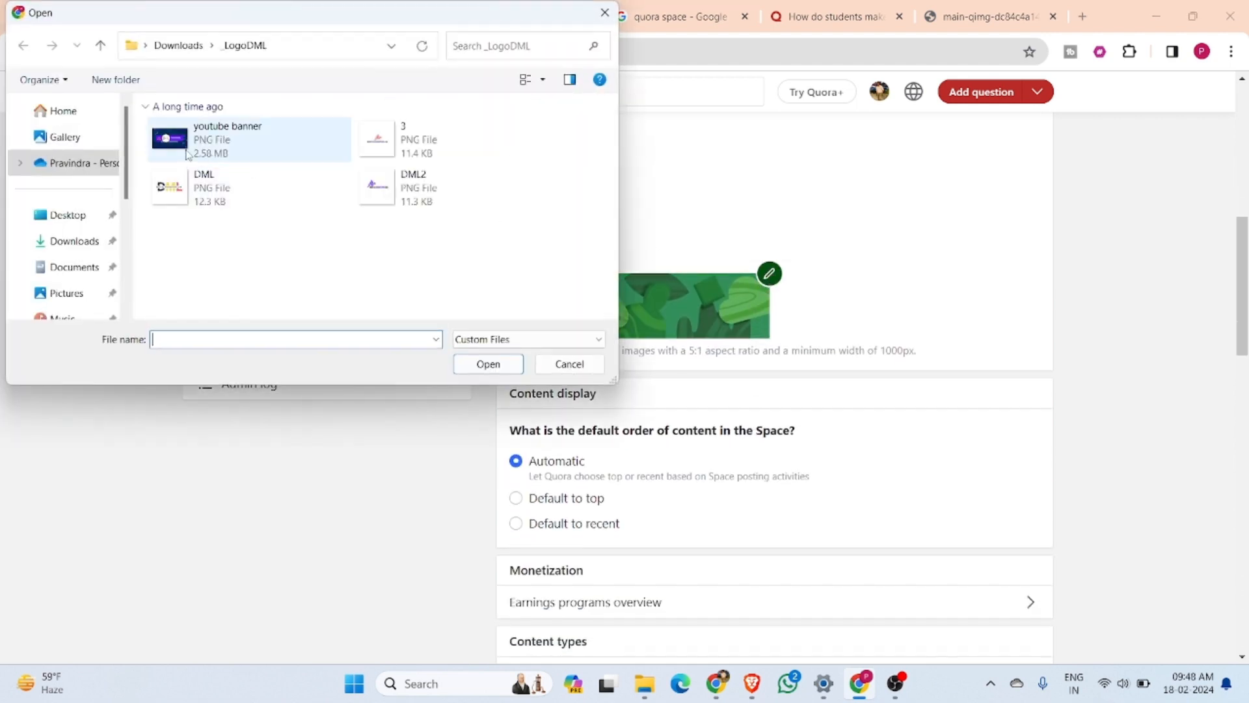
left_click(227, 140)
left_click(483, 368)
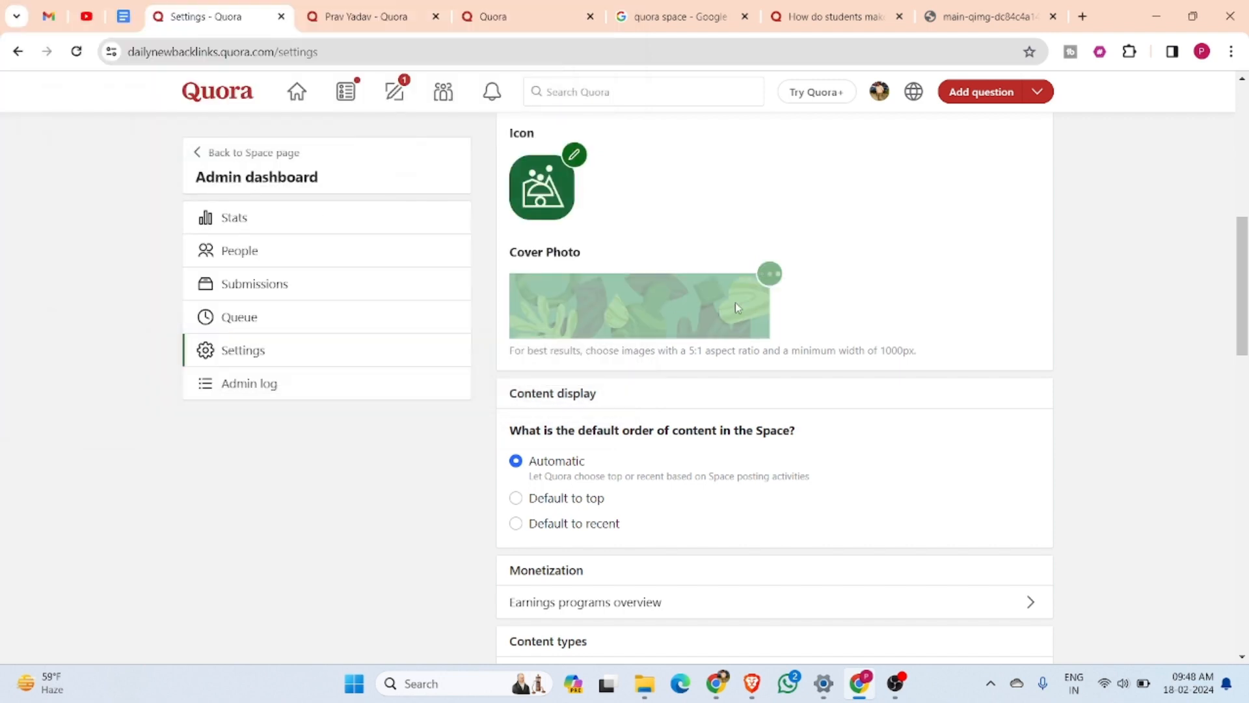
Upload the DML image as the Space icon again
left_click(574, 154)
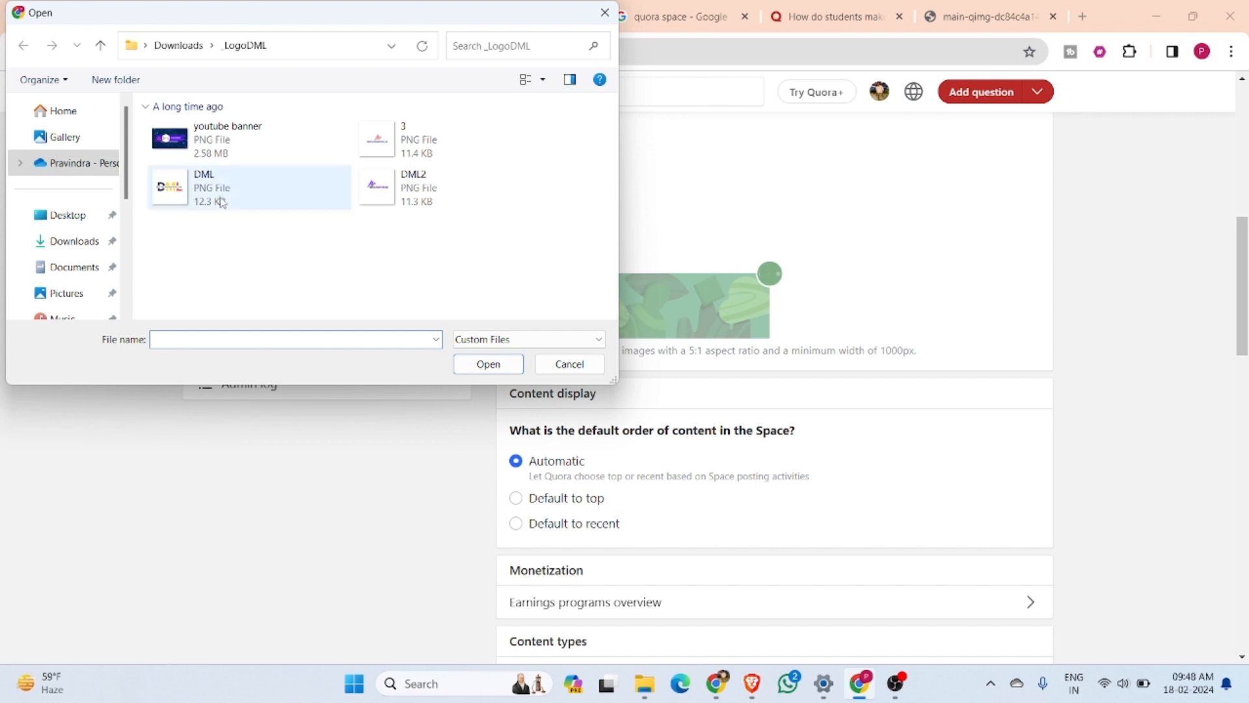
left_click(219, 194)
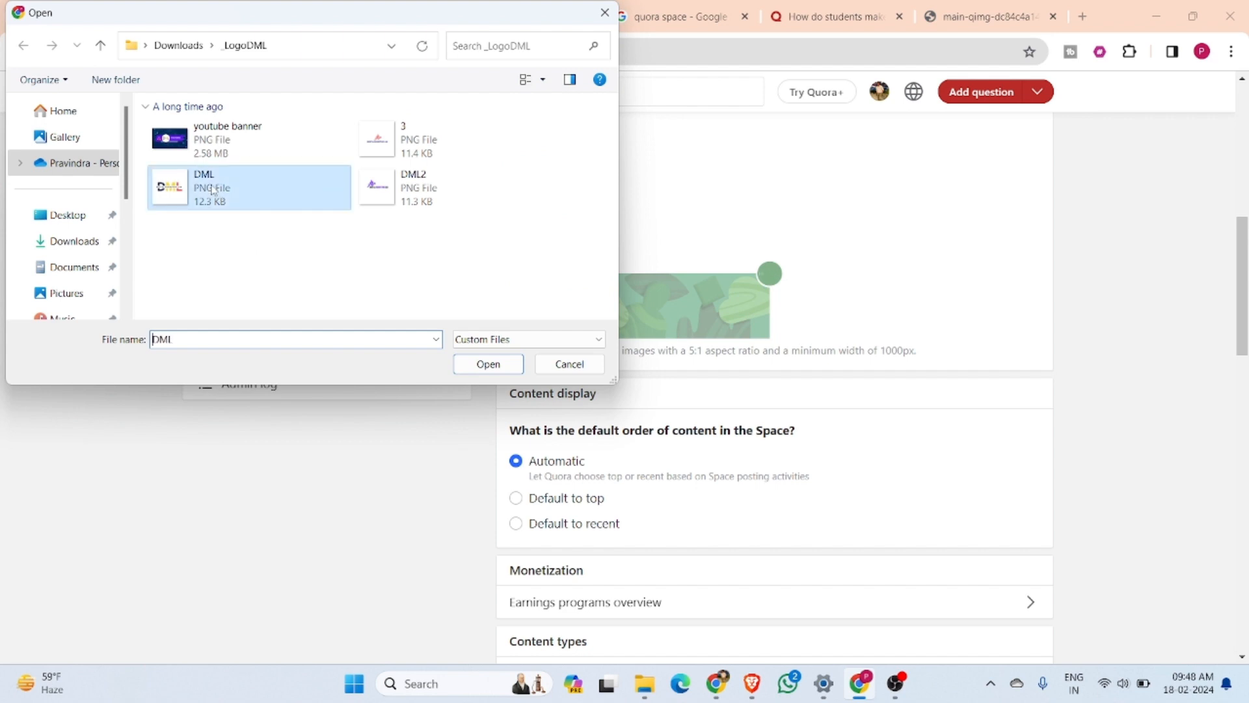
left_click(503, 368)
Review the content display options and the Space monetization programs in the earnings overview, leaving the programs unchanged
scroll(503, 368, "down", 3)
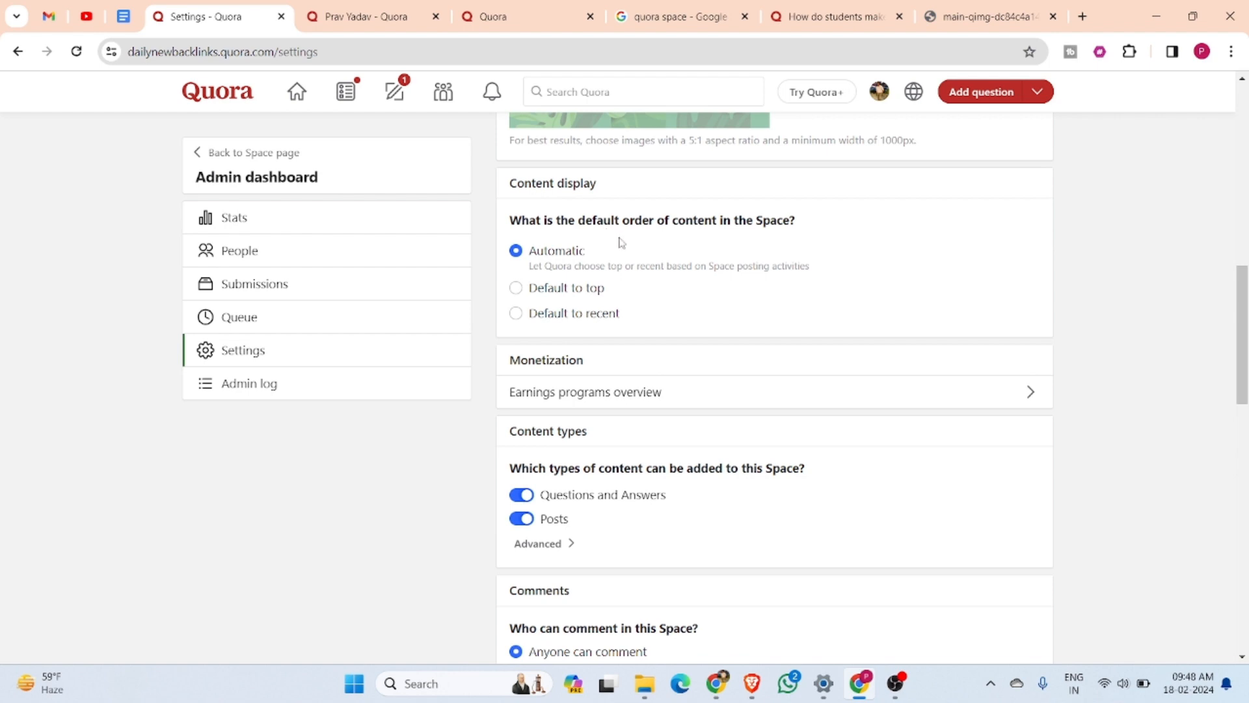
scroll(621, 245, "down", 2)
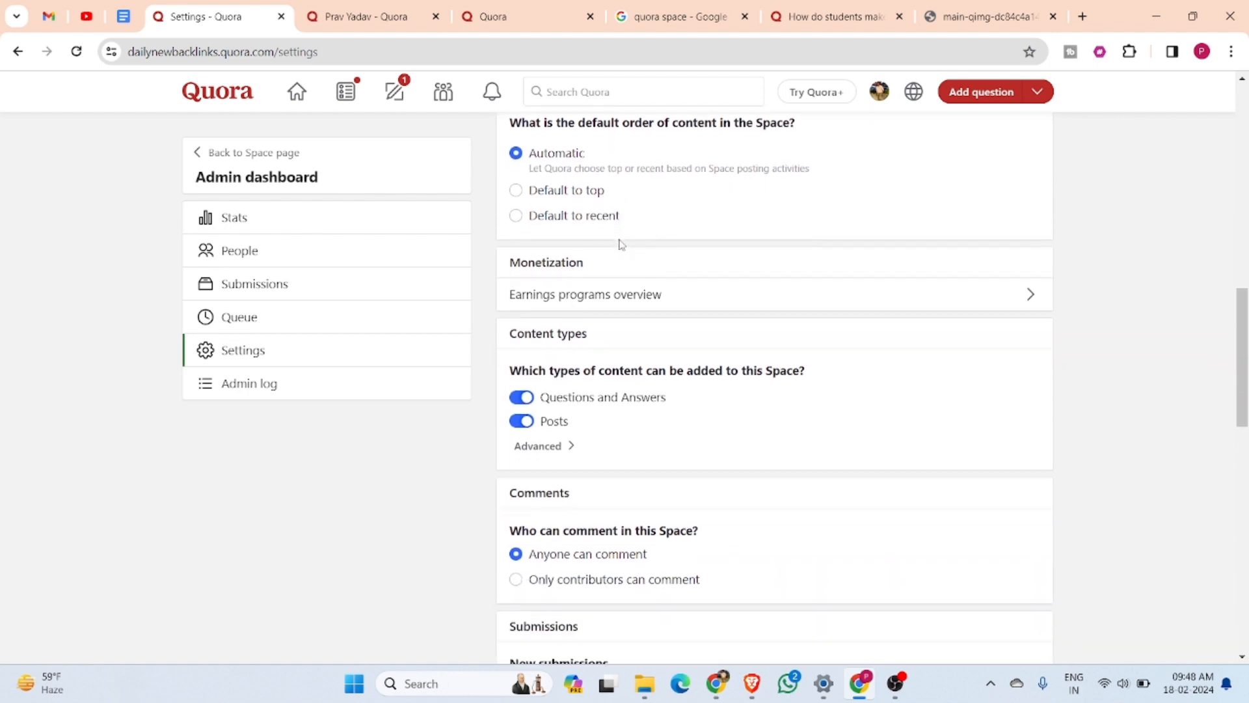
left_click(1034, 291)
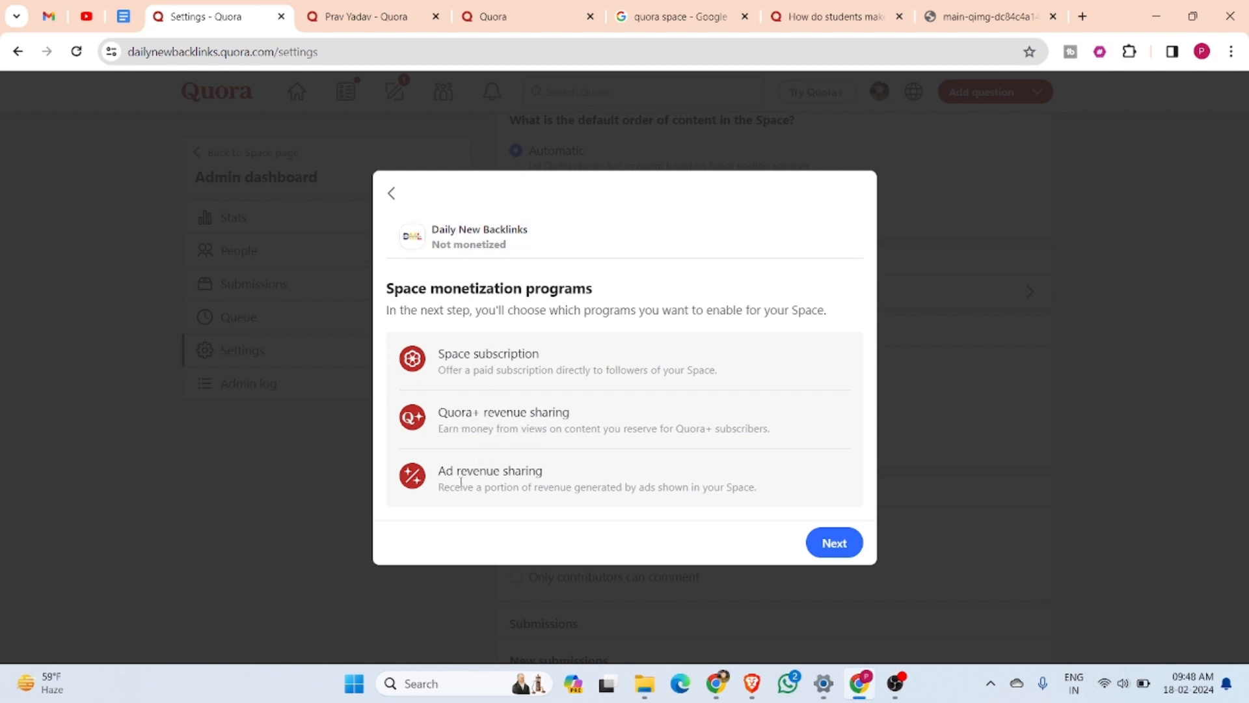
left_click(398, 199)
In the advanced post settings under content types, require added posts to contain external links and Quora links
scroll(661, 325, "down", 3)
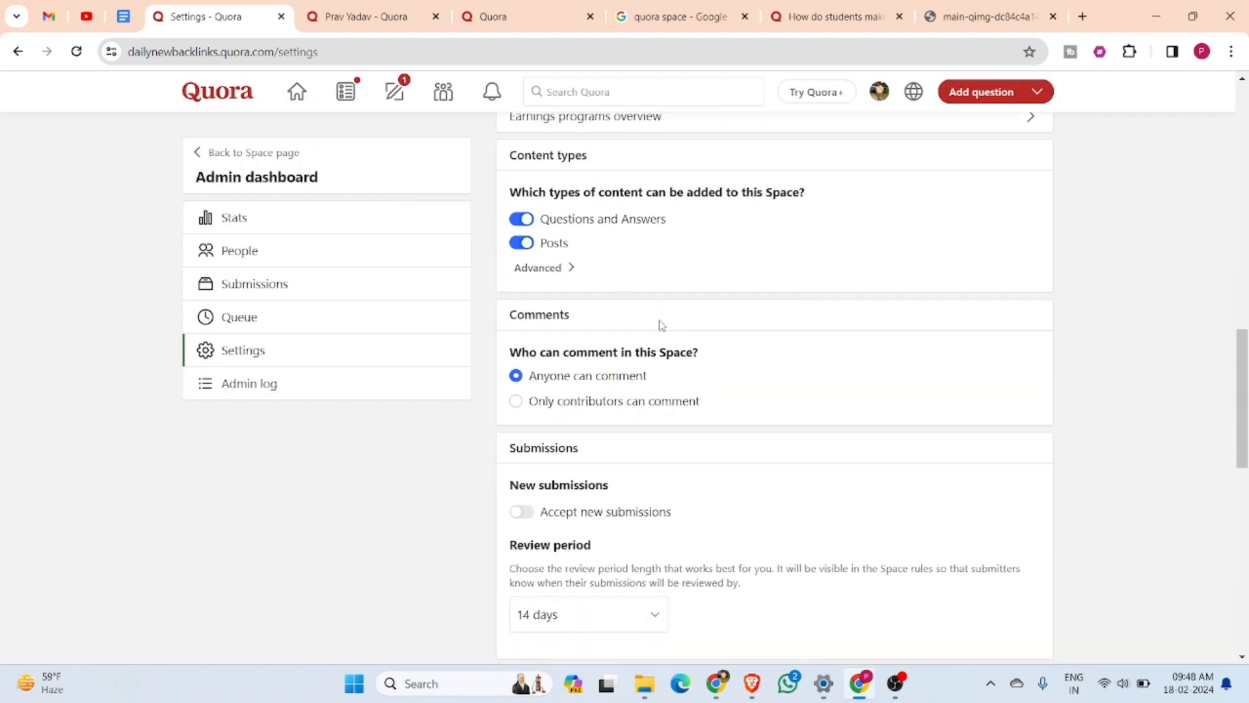
scroll(661, 324, "down", 2)
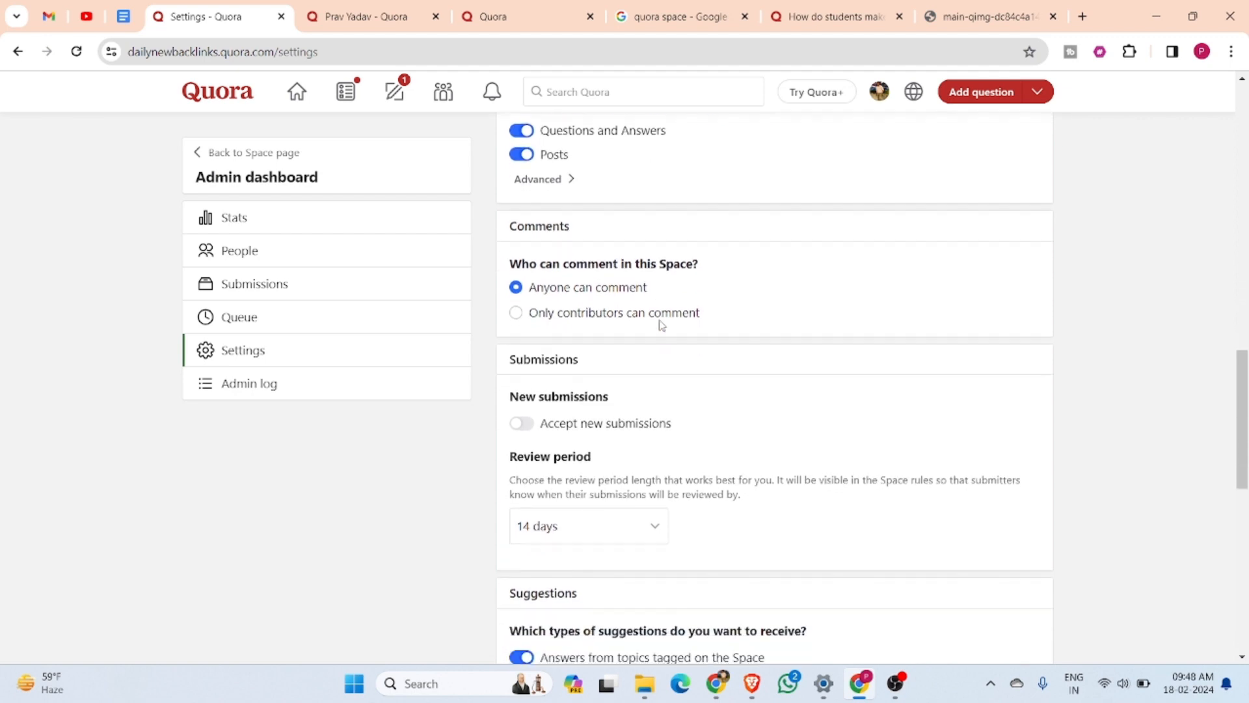
scroll(661, 325, "up", 2)
scroll(650, 323, "up", 1)
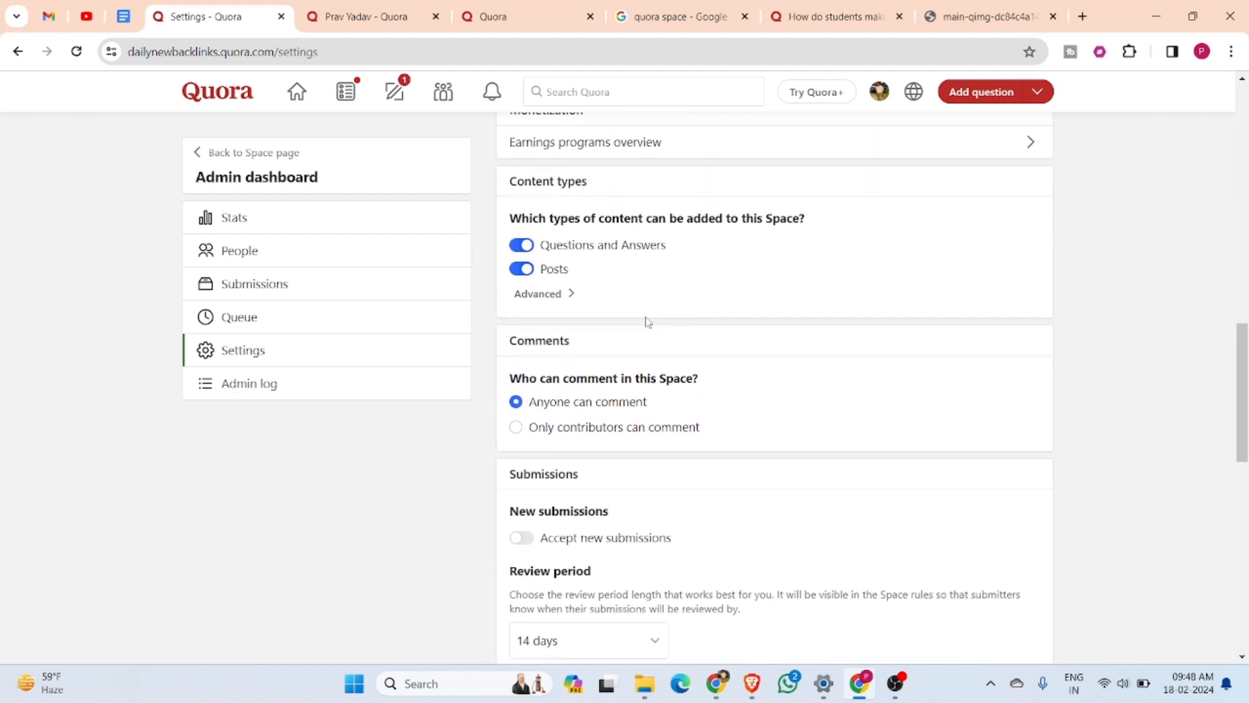
left_click(574, 298)
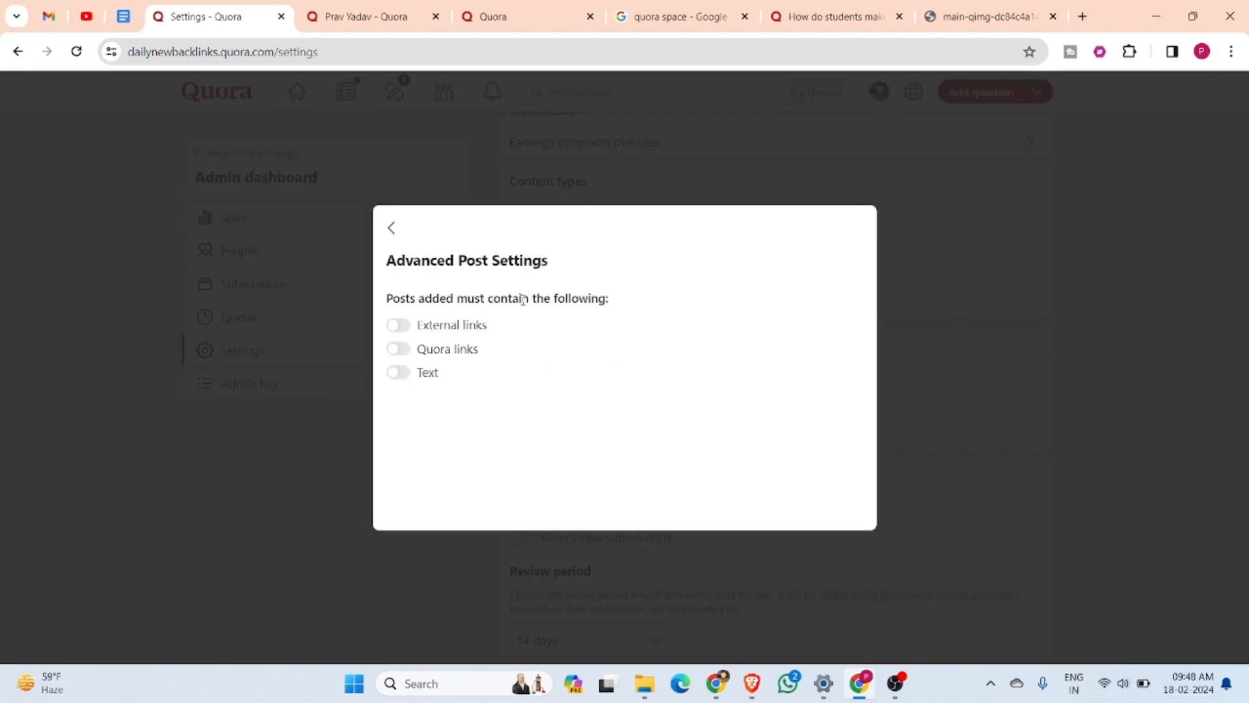
left_click(403, 327)
left_click(400, 352)
left_click(393, 231)
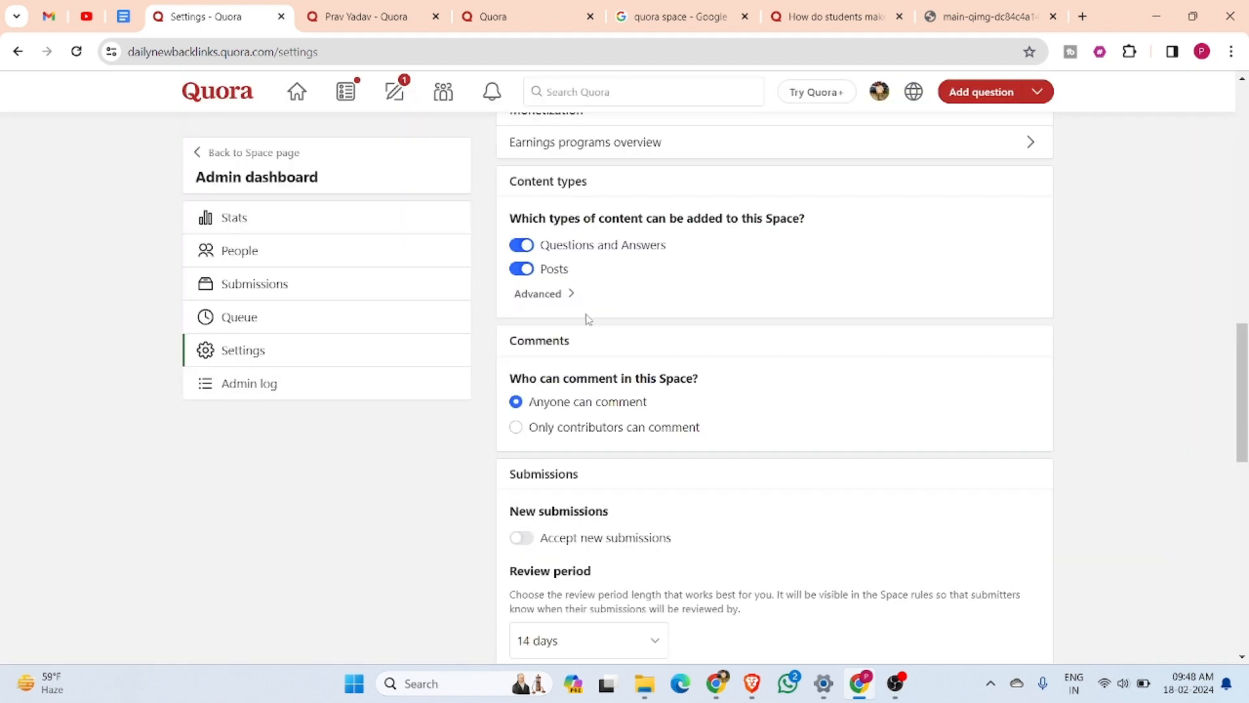
Turn on accepting new submissions for the Space and review the submission content types and rules
scroll(602, 365, "down", 3)
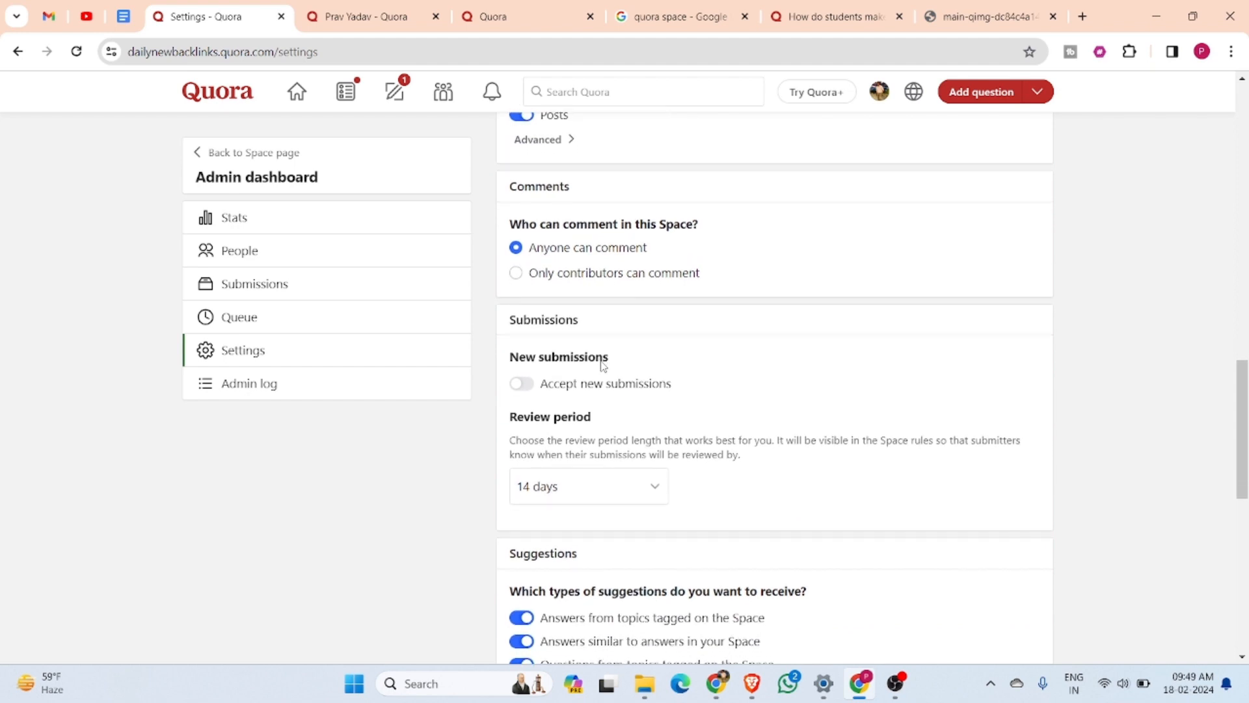
scroll(603, 365, "down", 1)
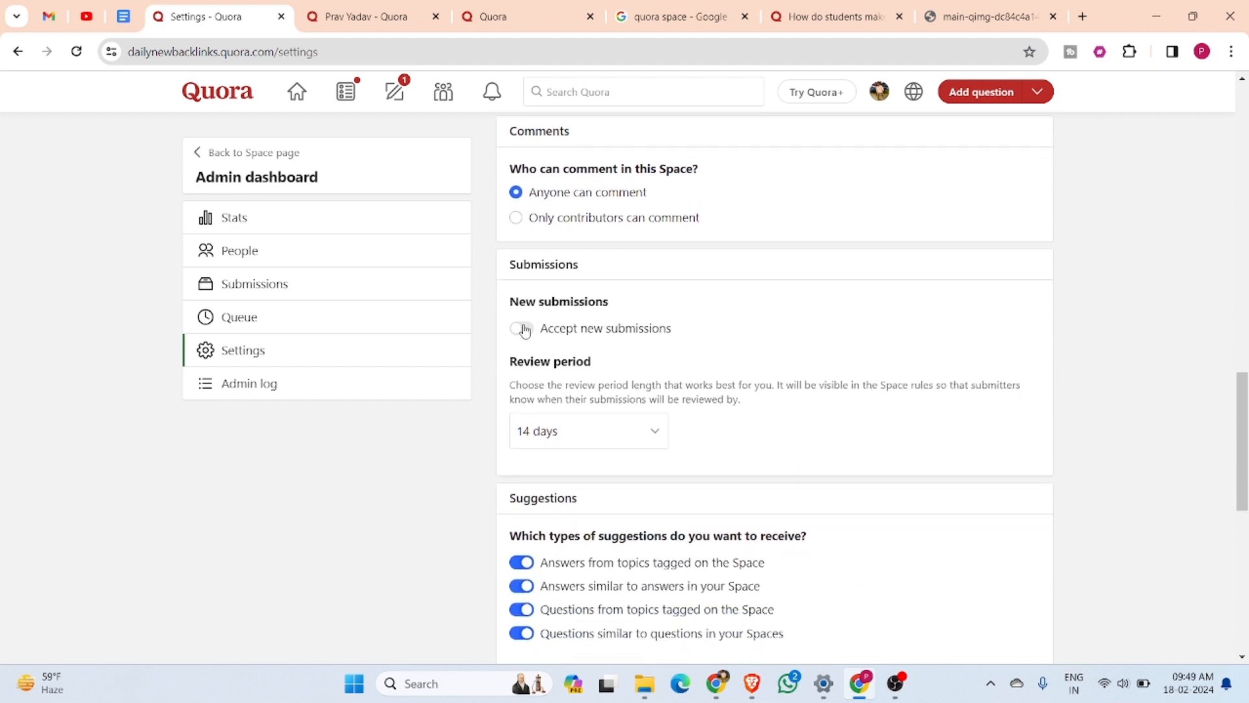
left_click(523, 329)
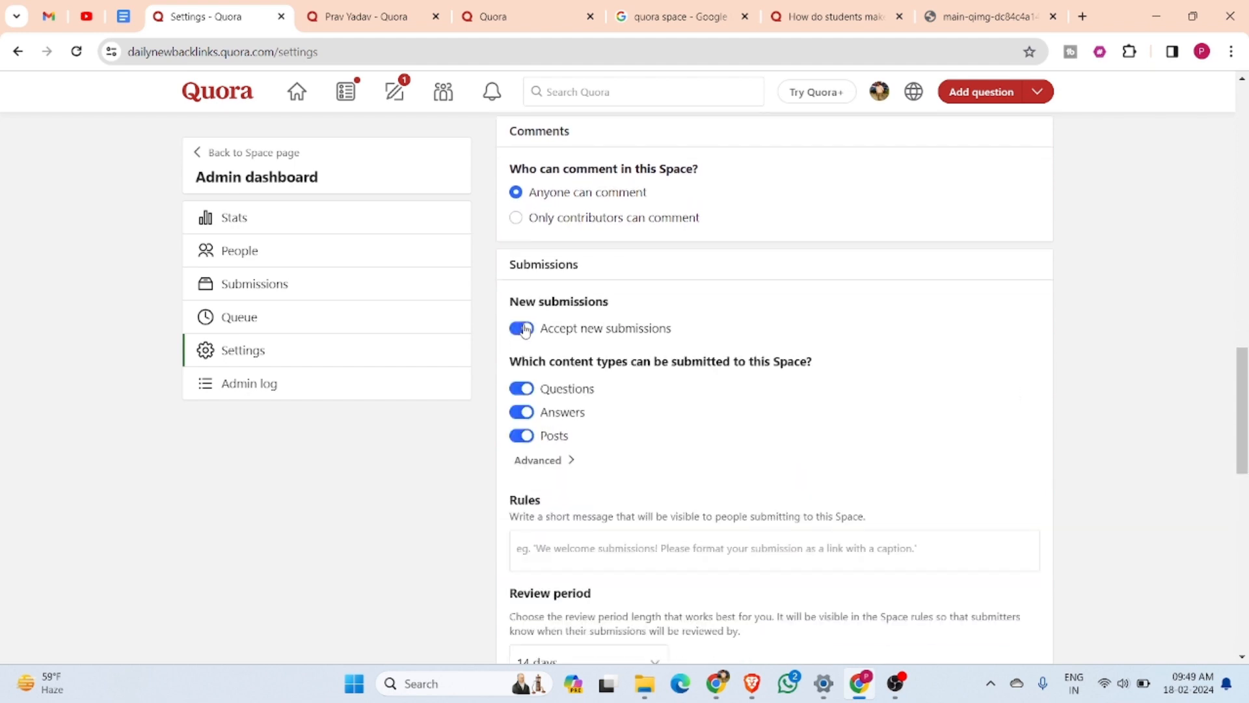
scroll(523, 329, "down", 2)
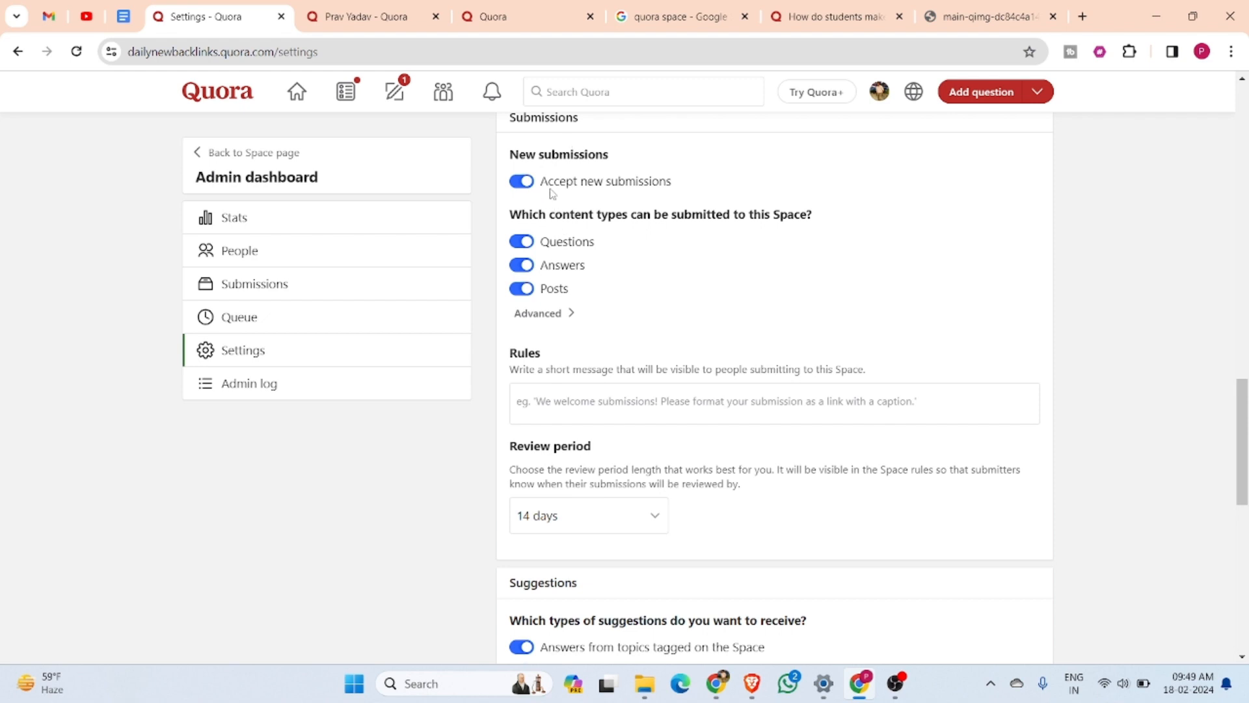
scroll(539, 178, "up", 1)
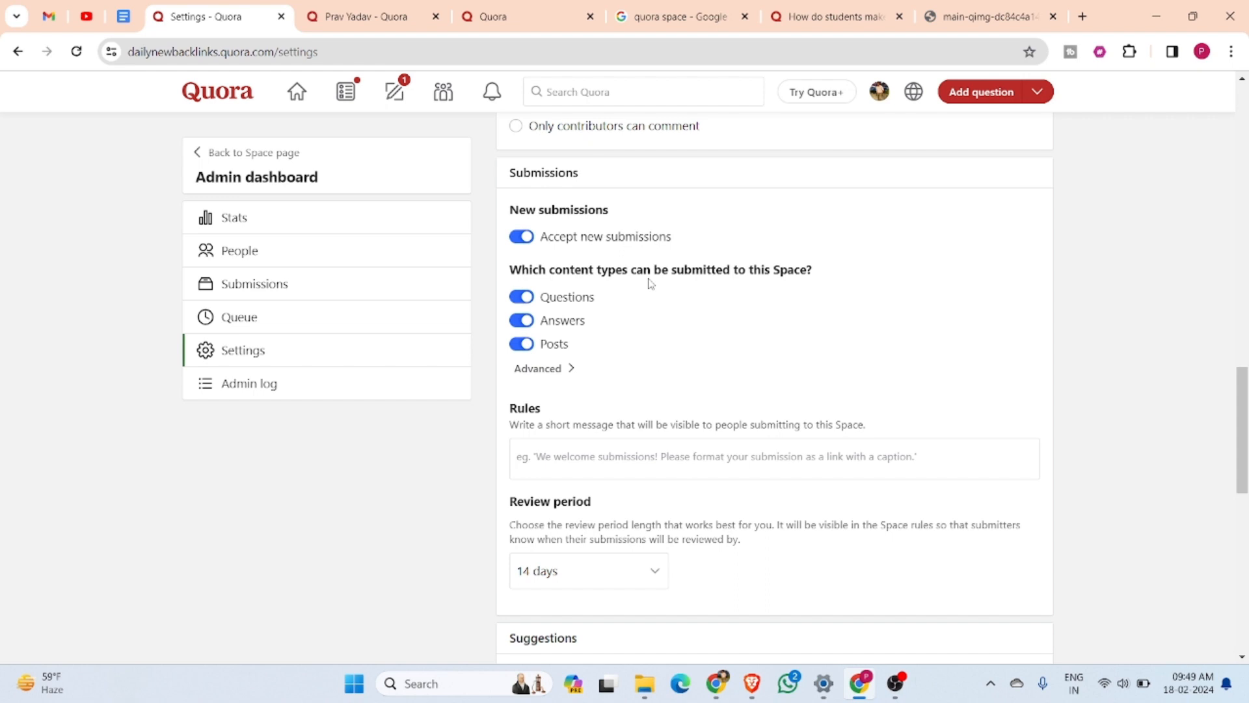
scroll(680, 363, "down", 3)
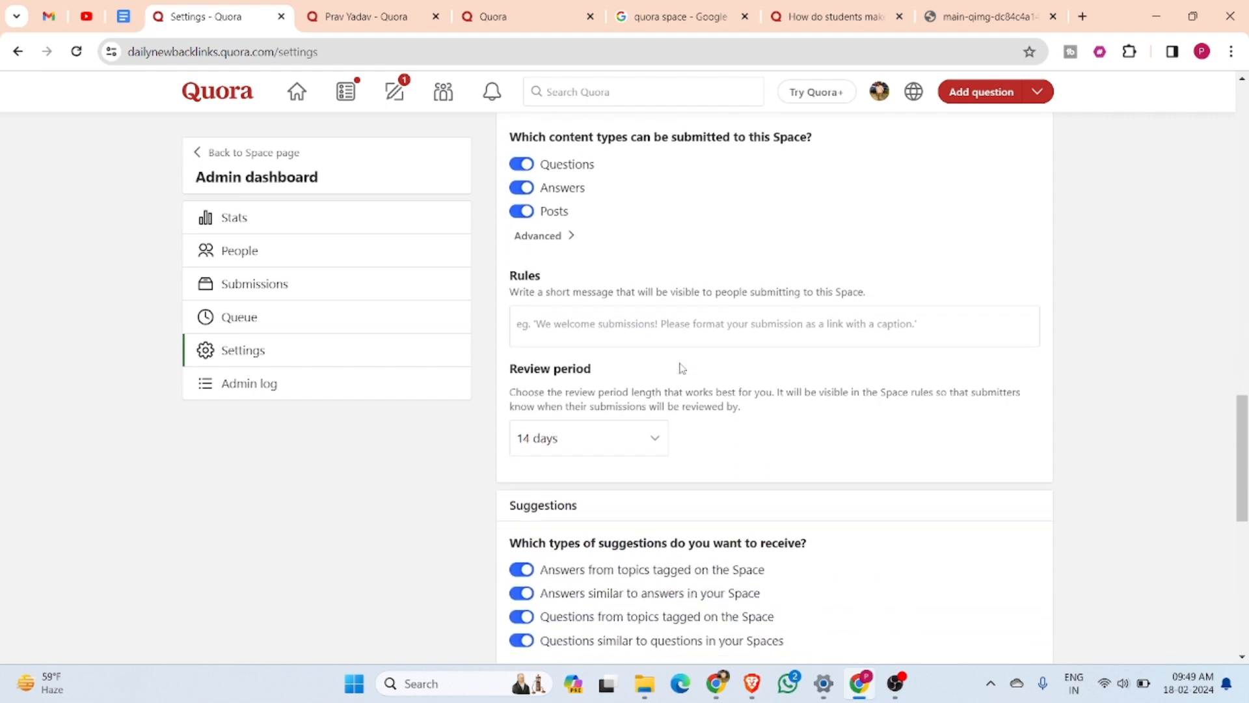
Allow moderators to invite other moderators and contributors to invite other contributors
scroll(681, 363, "down", 6)
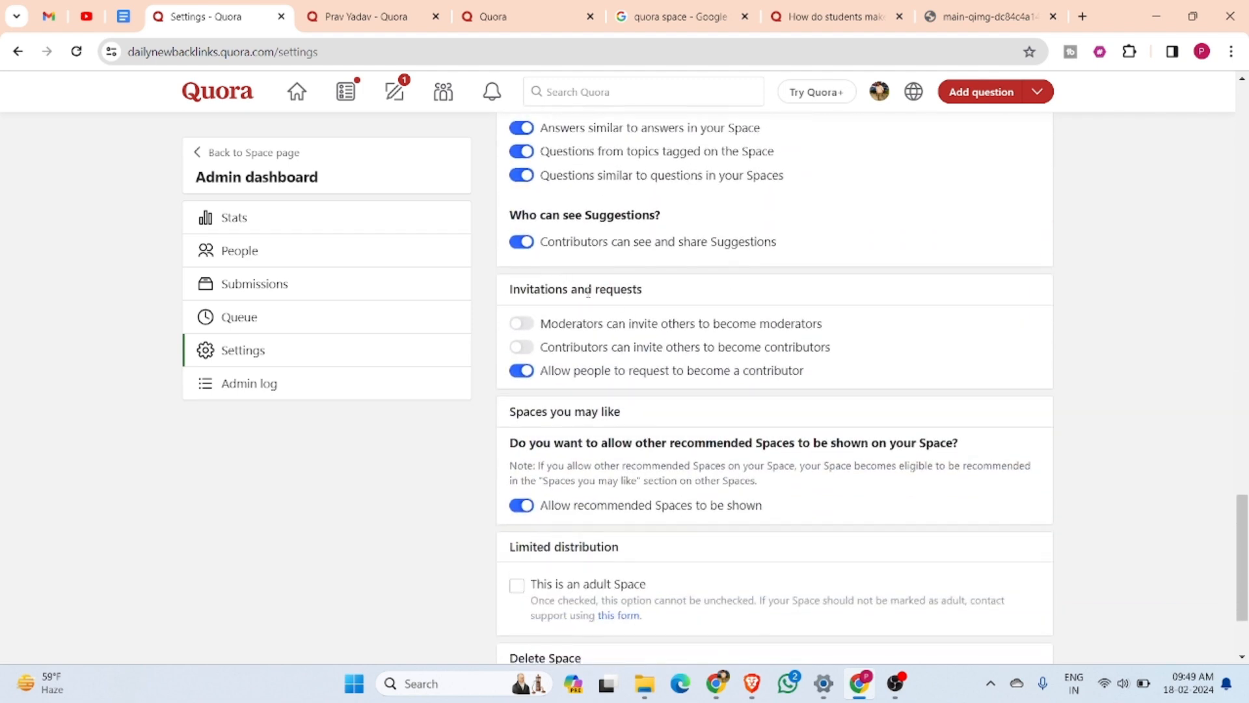
left_click(519, 323)
left_click(520, 348)
scroll(661, 315, "down", 2)
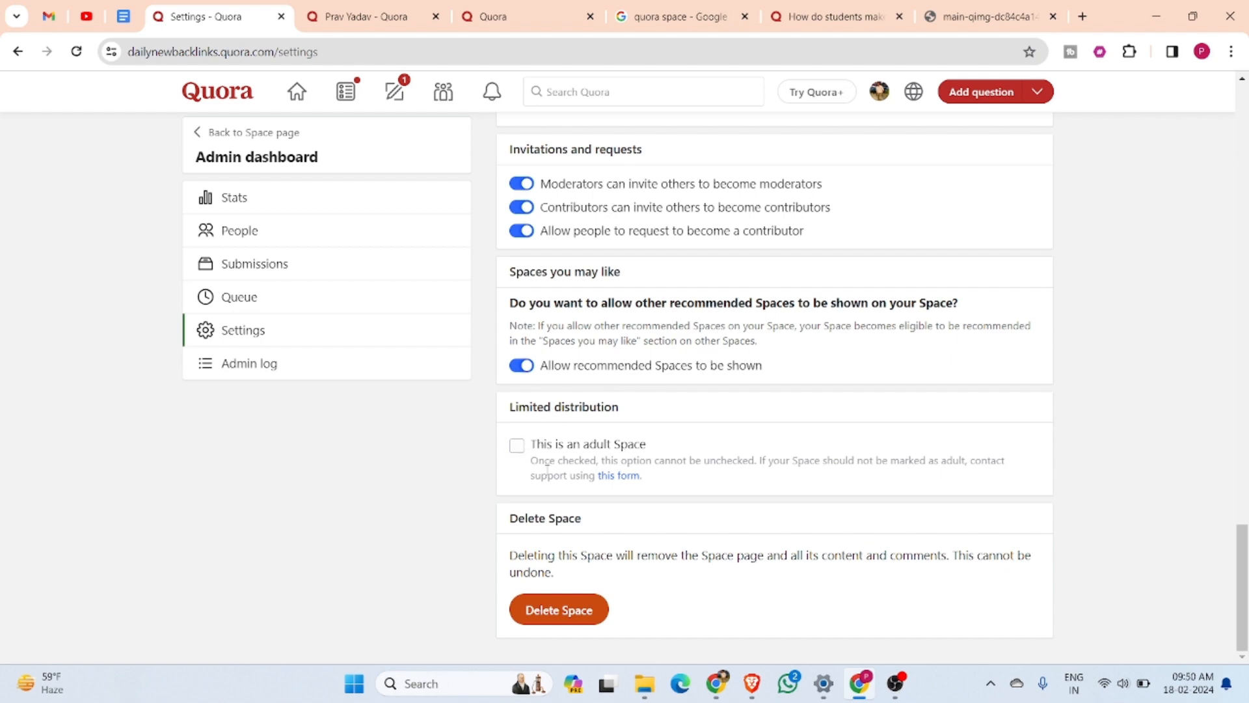
Set the submission review period to 1 day and return to the start of the Space settings
scroll(642, 530, "up", 12)
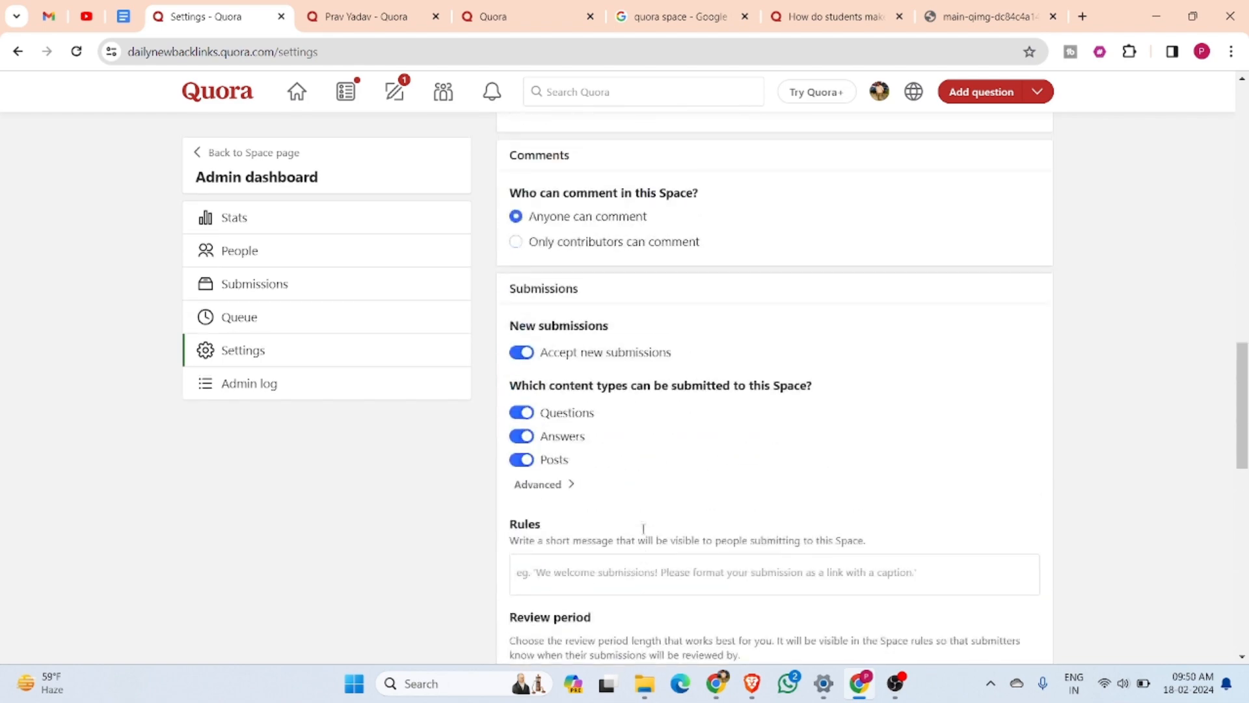
scroll(642, 520, "down", 2)
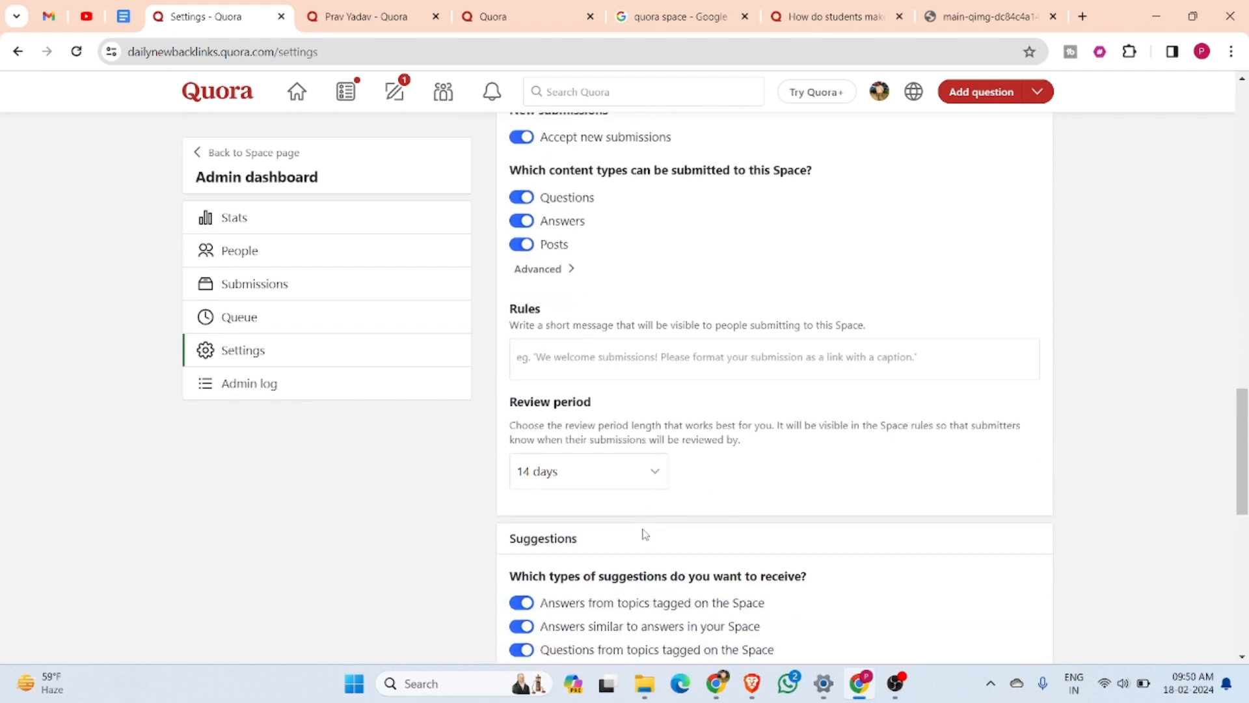
left_click(653, 470)
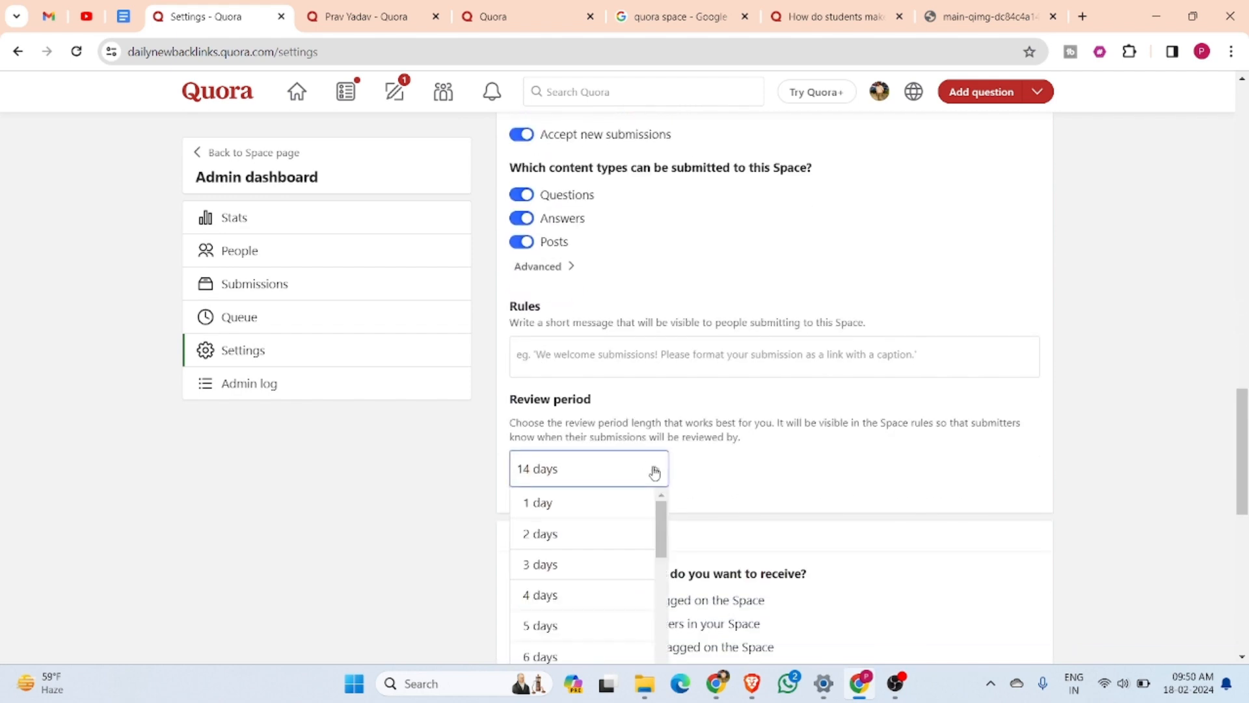
left_click(772, 476)
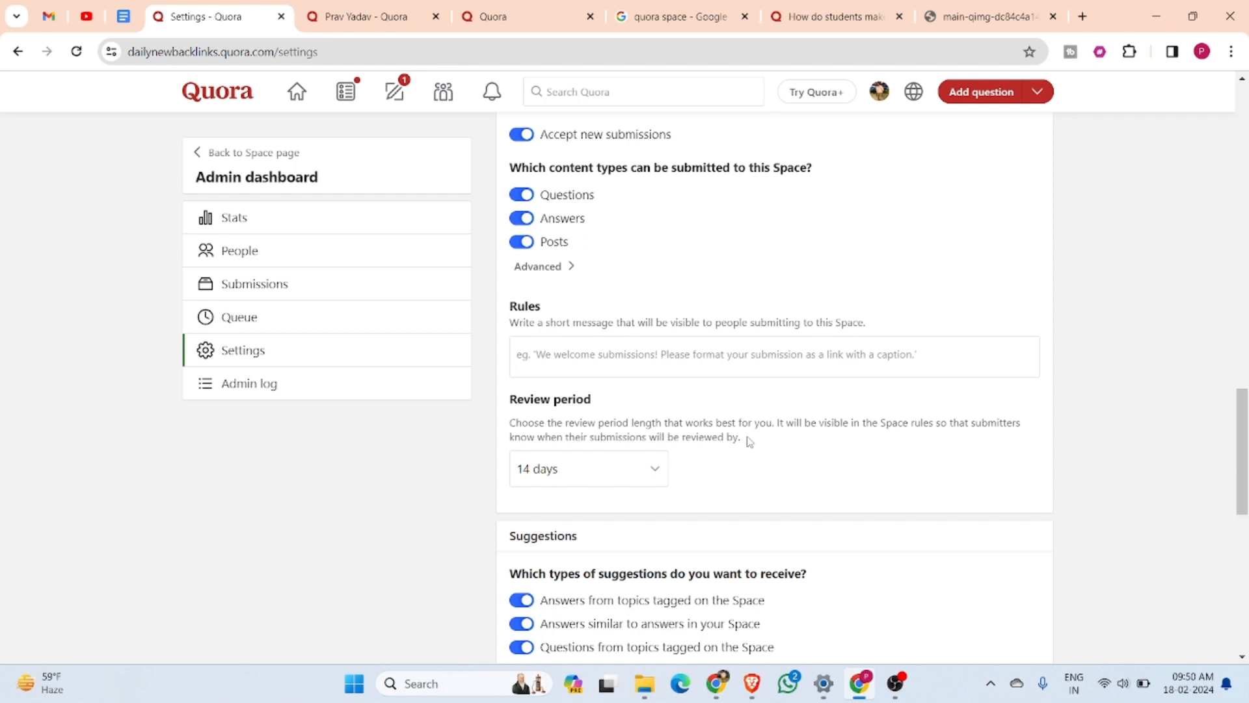
left_click(653, 471)
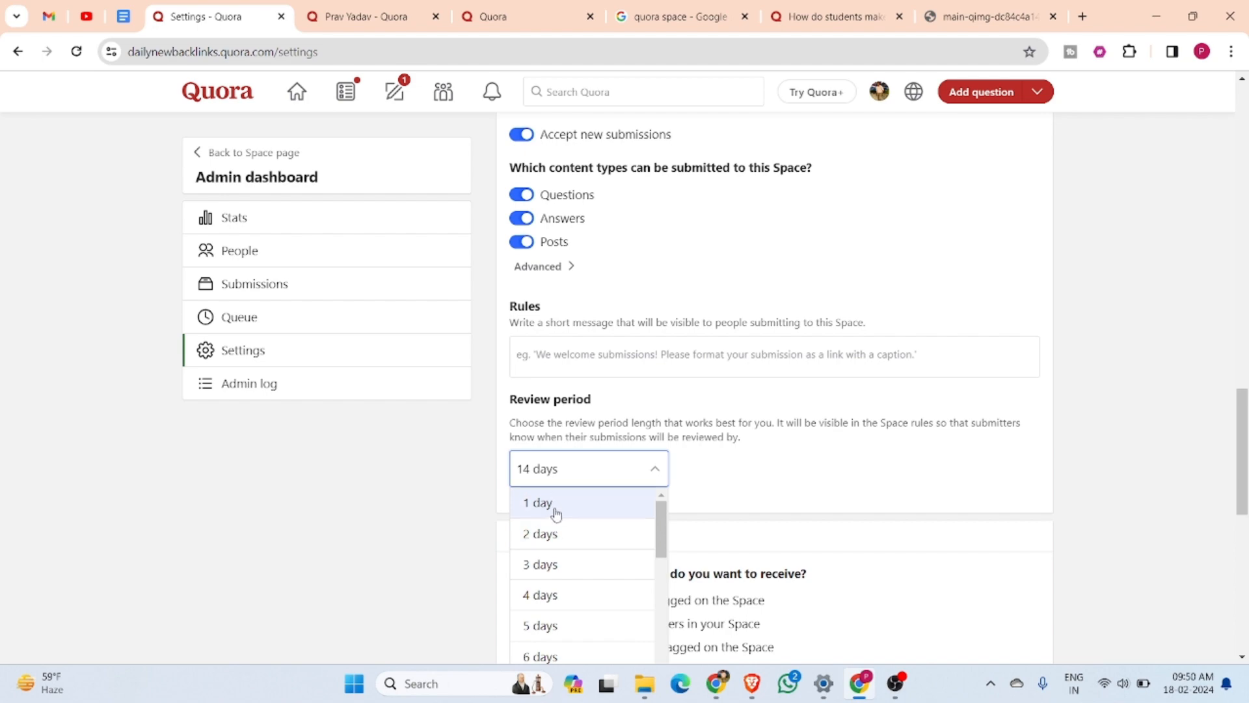
left_click(555, 511)
scroll(805, 417, "down", 3)
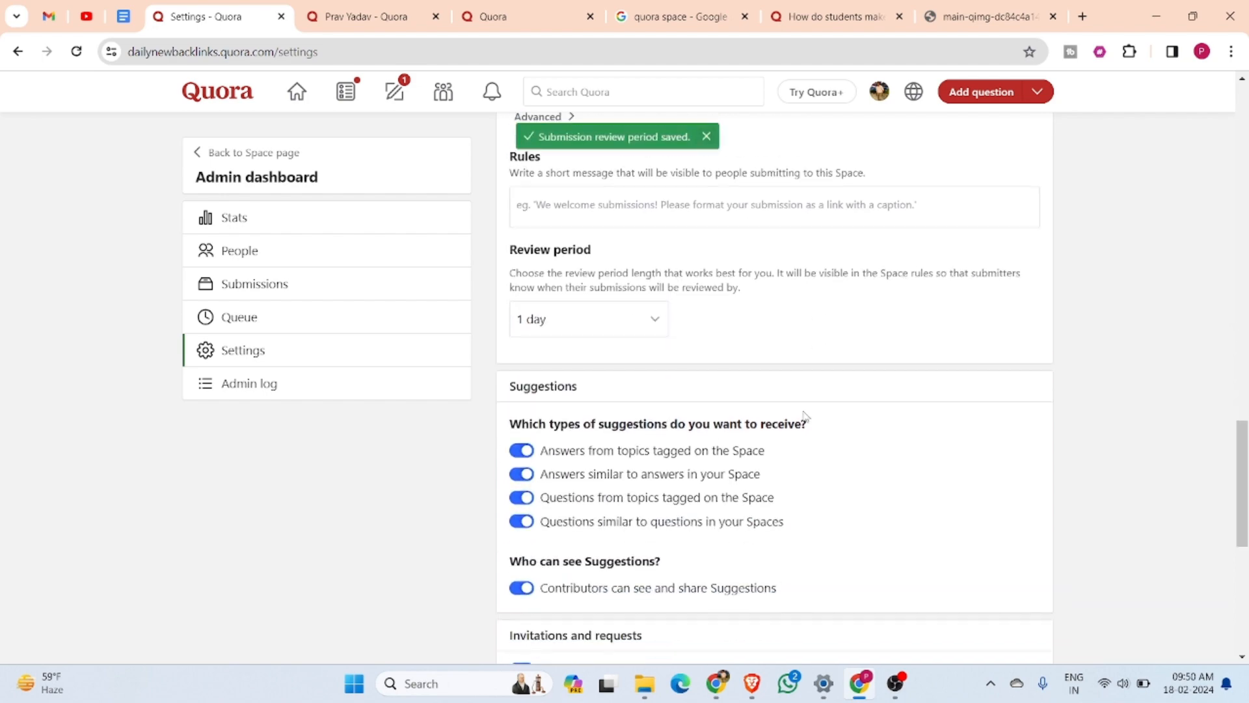
scroll(805, 416, "up", 10)
scroll(805, 417, "up", 2)
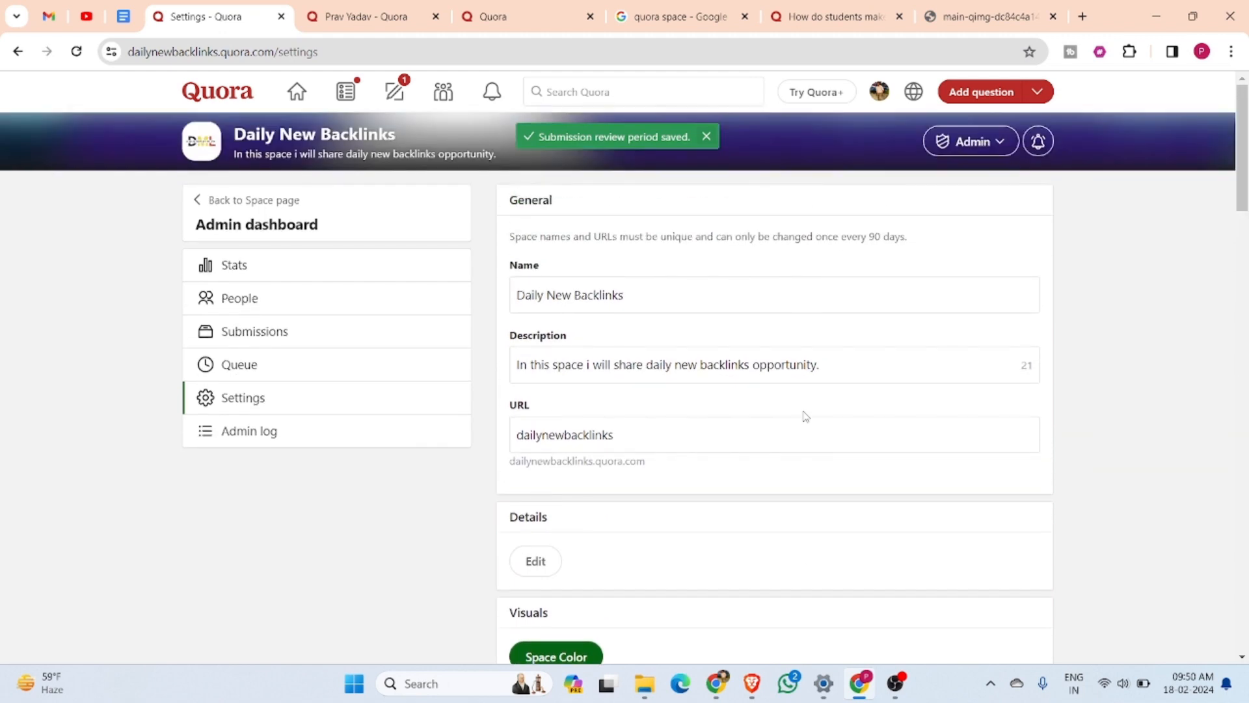
Return to the Space page and expand the setup items for sharing the Space to feed and adding the first piece of content
left_click(203, 201)
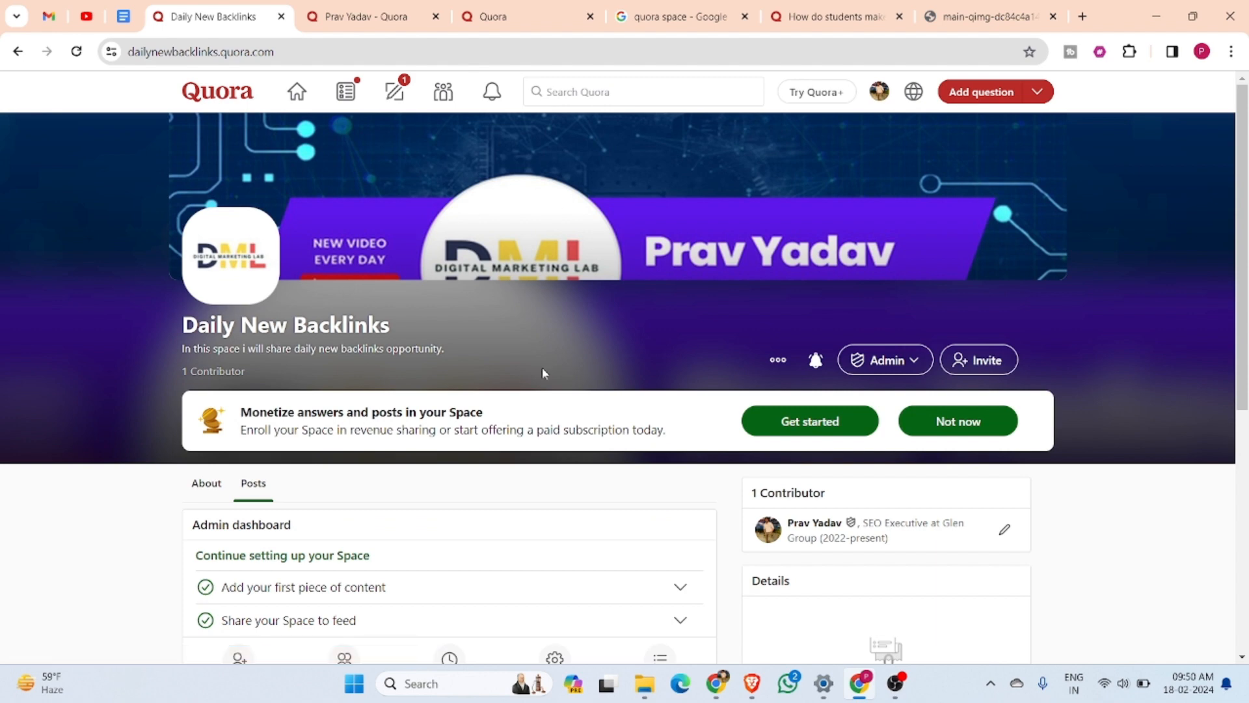
scroll(563, 389, "down", 1)
scroll(563, 389, "down", 6)
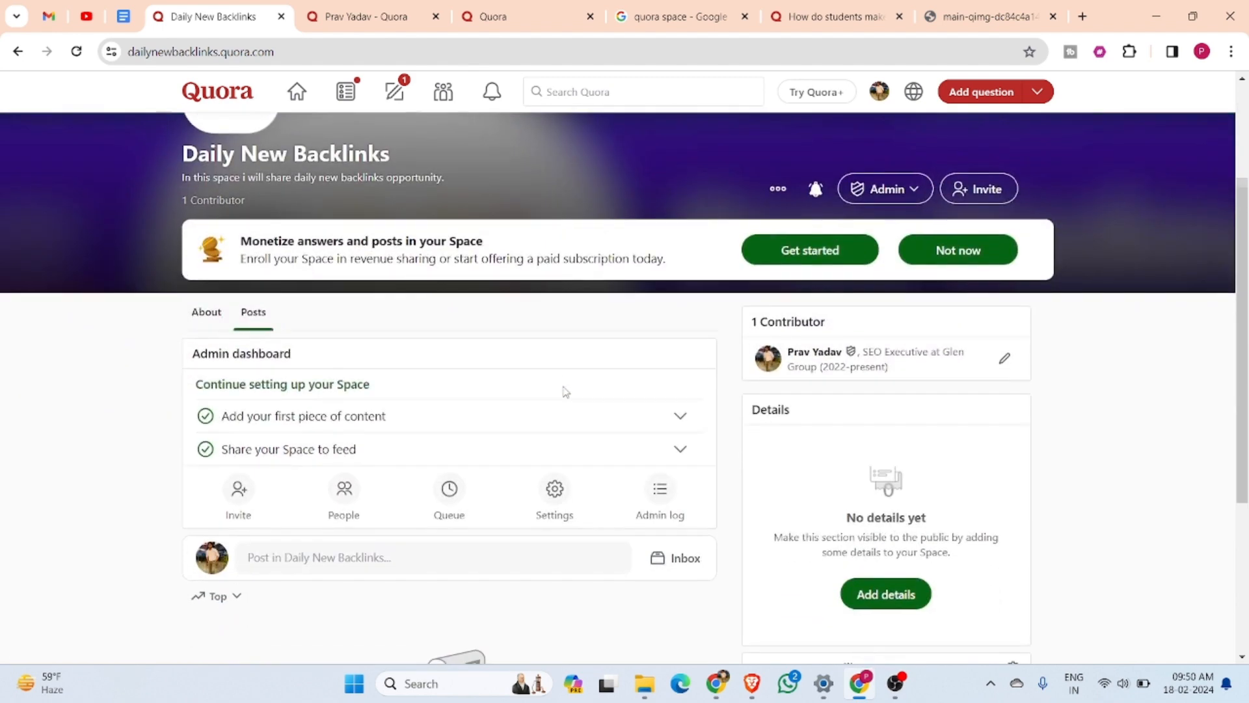
scroll(565, 392, "up", 1)
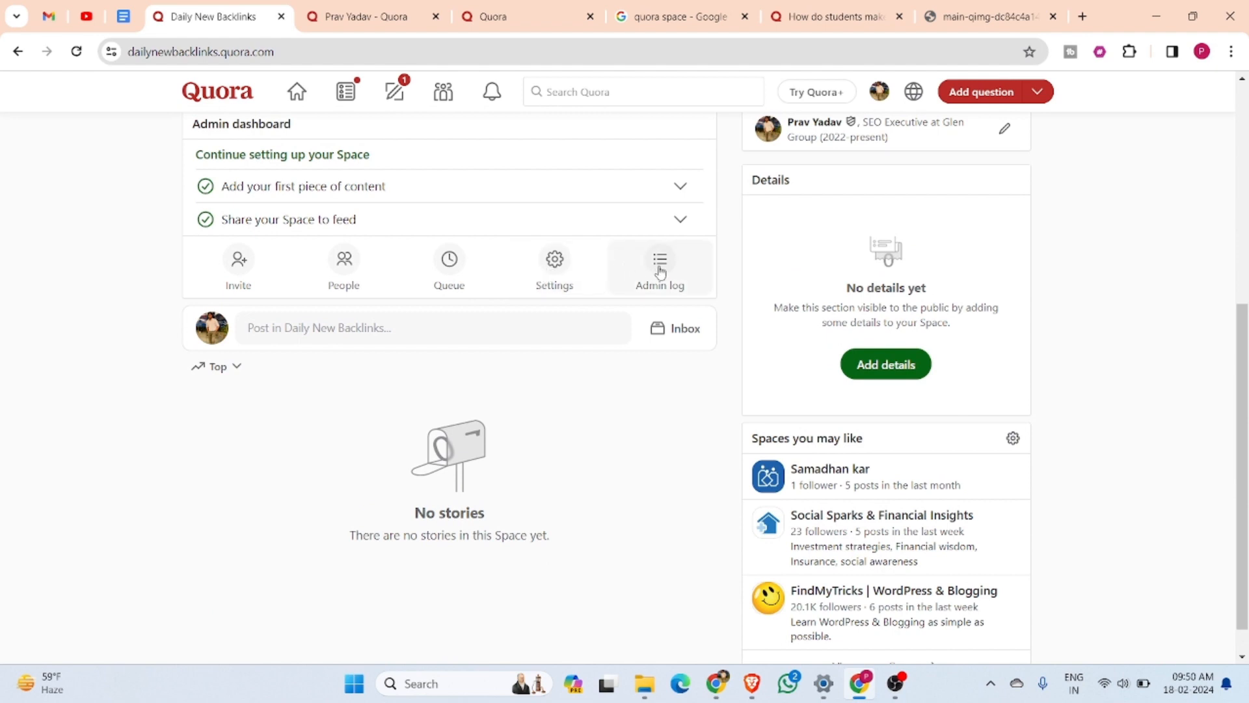
left_click(678, 220)
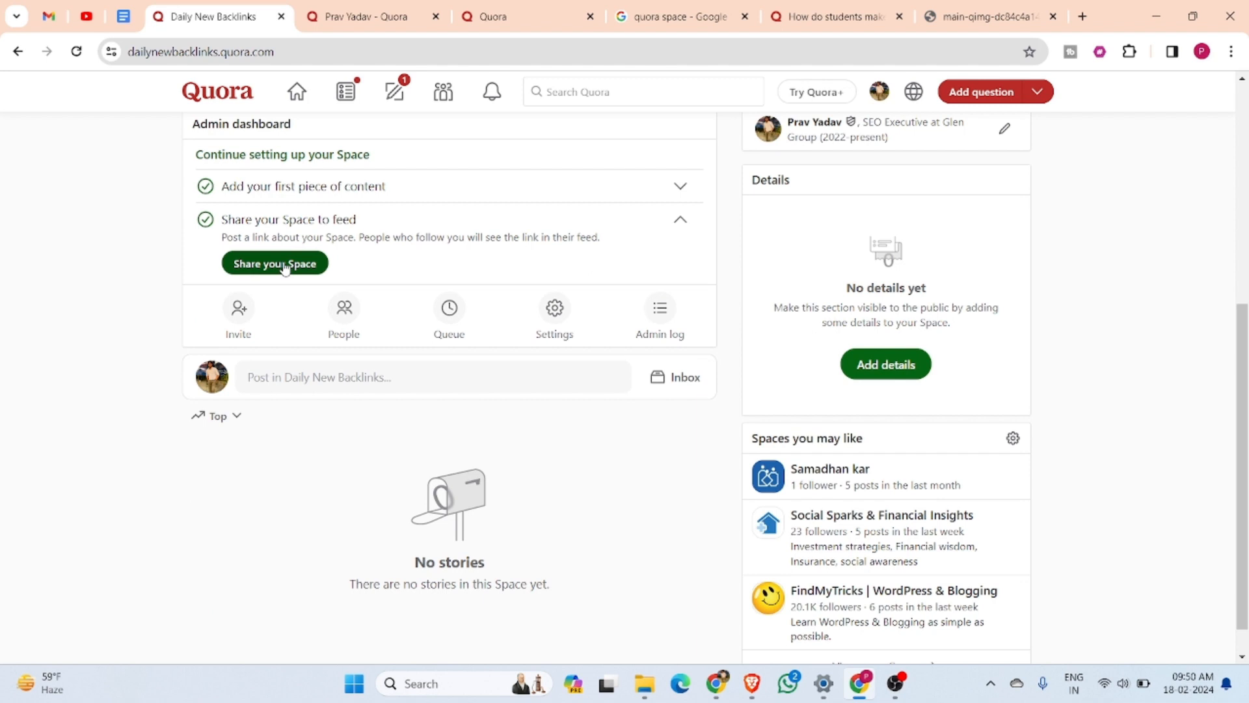
left_click(680, 186)
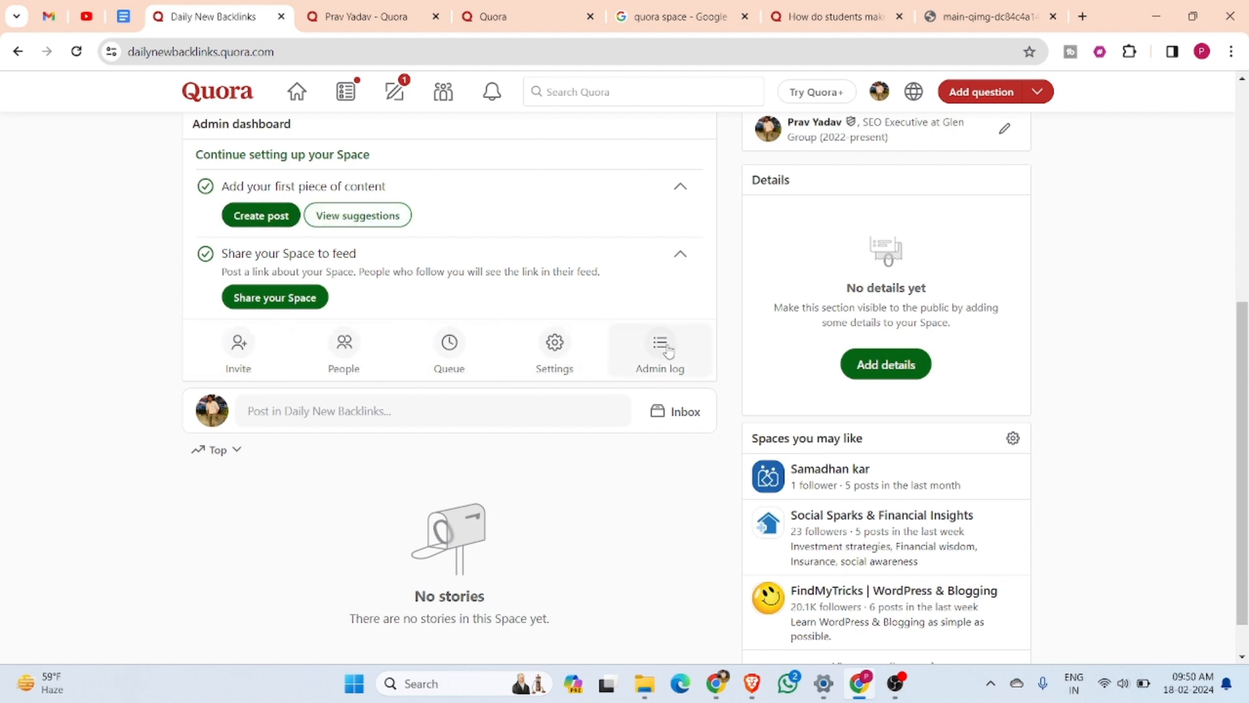
scroll(668, 351, "up", 5)
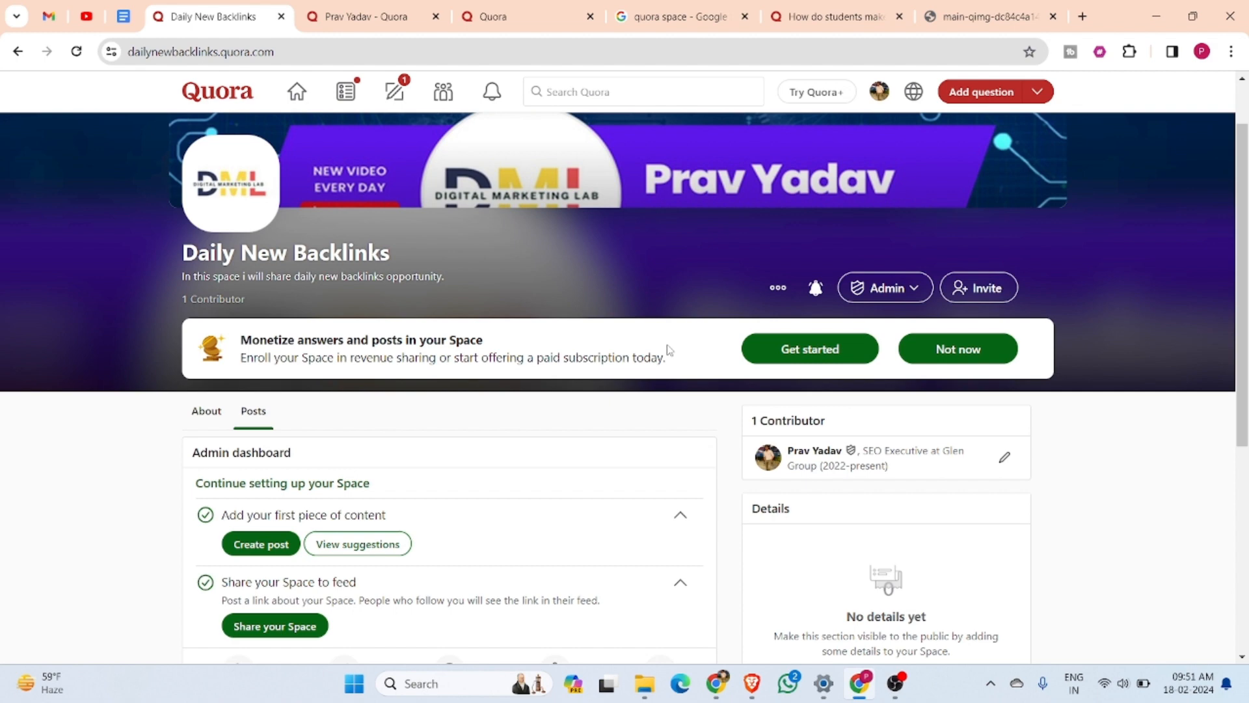
scroll(669, 350, "down", 3)
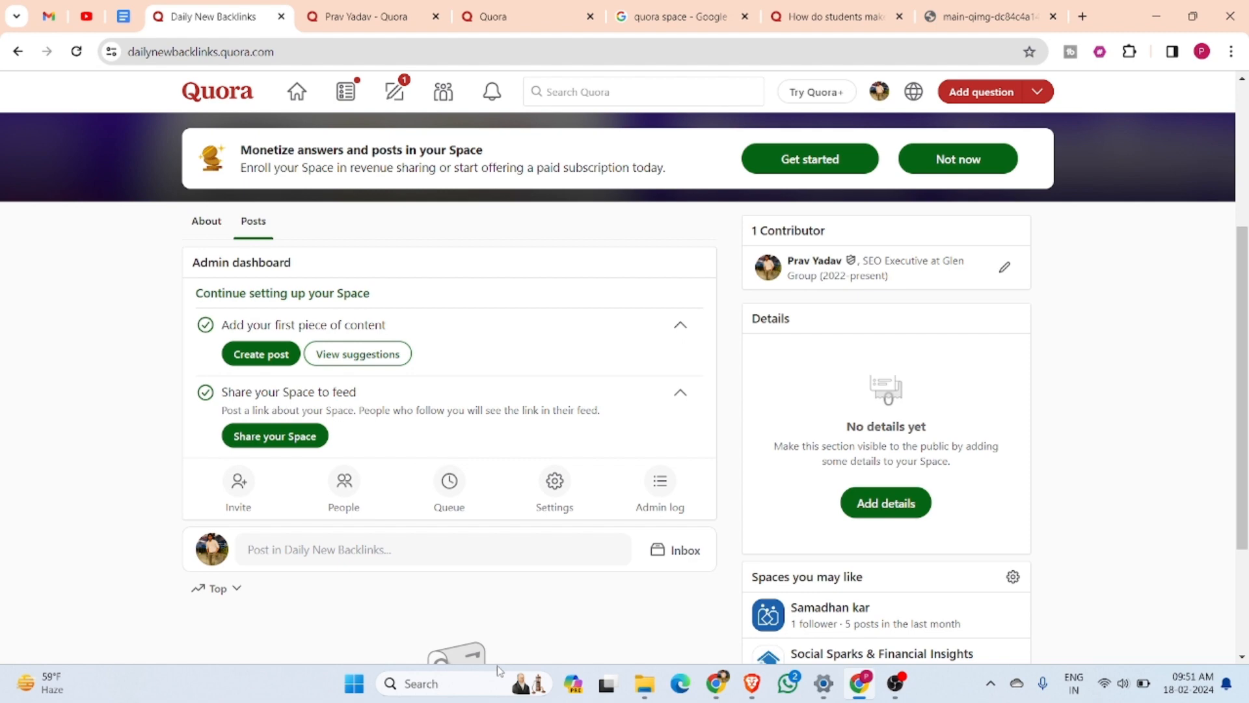
scroll(488, 350, "up", 4)
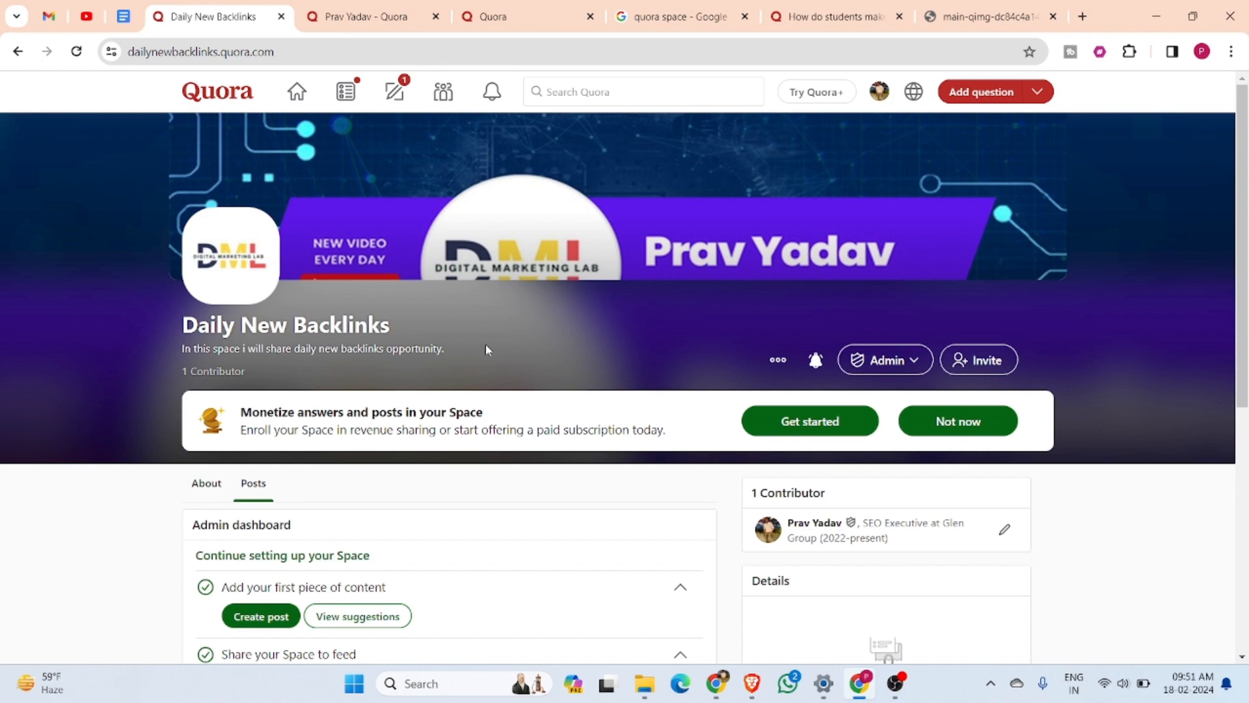
scroll(485, 345, "down", 5)
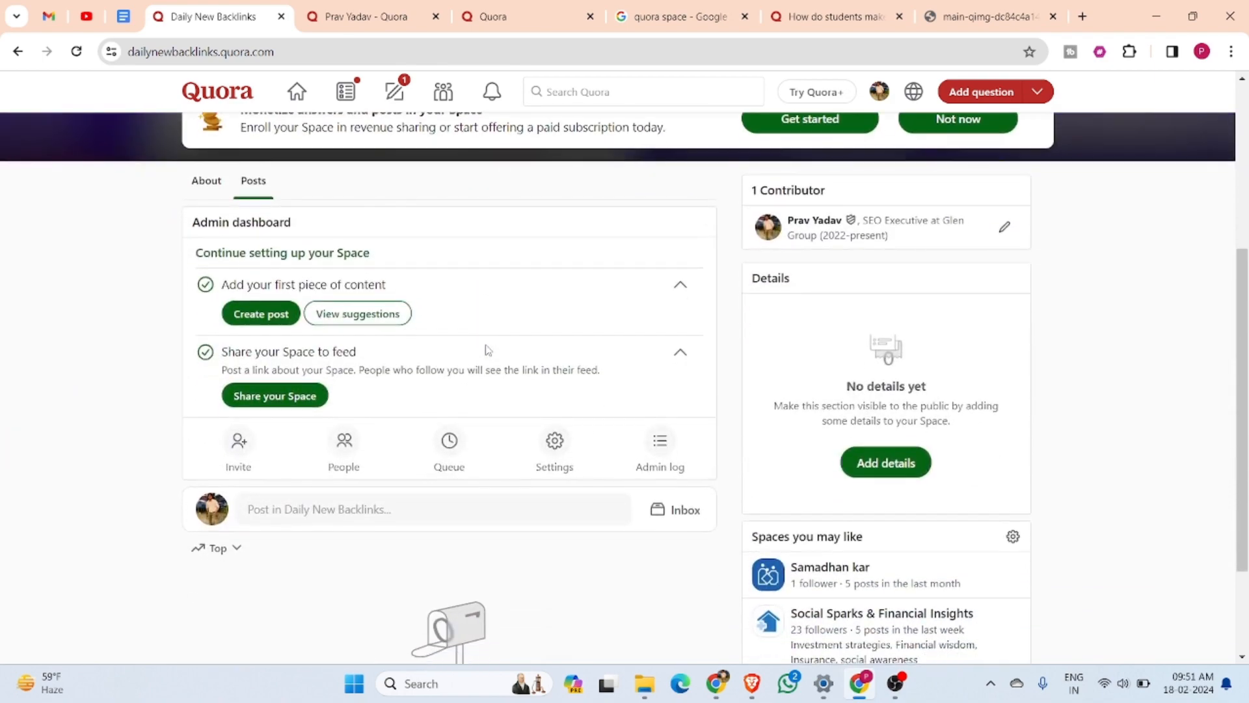
scroll(485, 350, "down", 3)
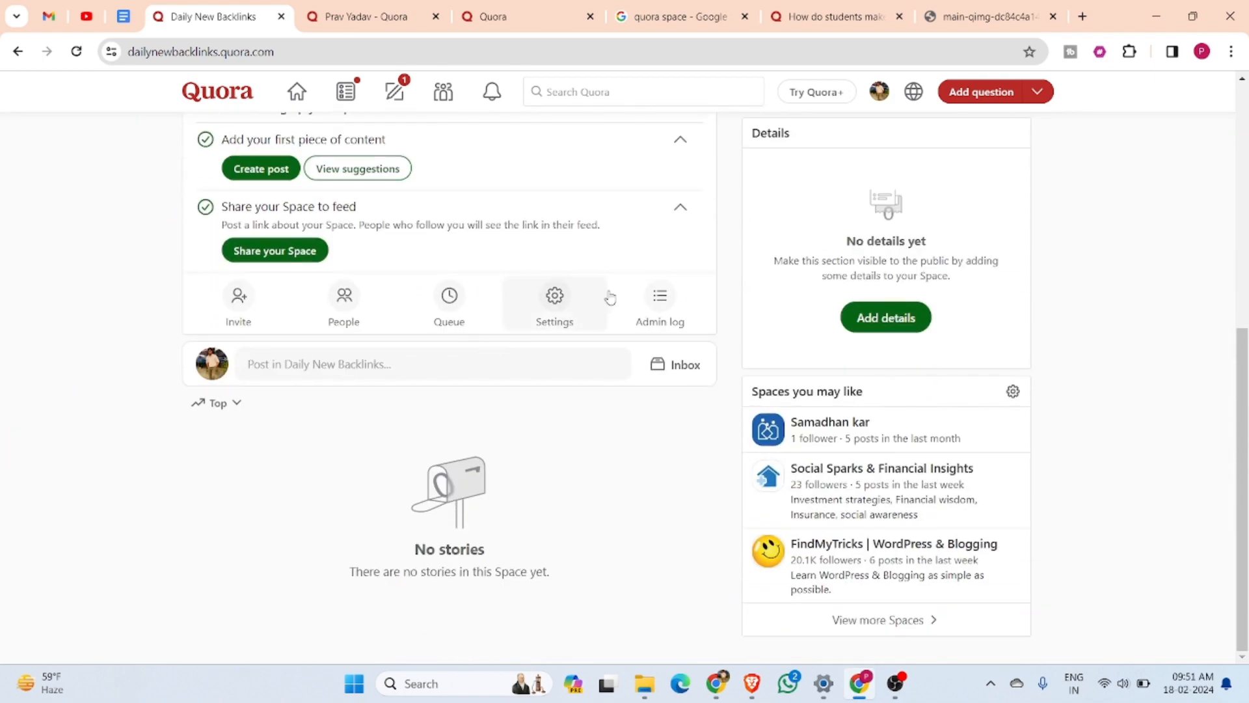